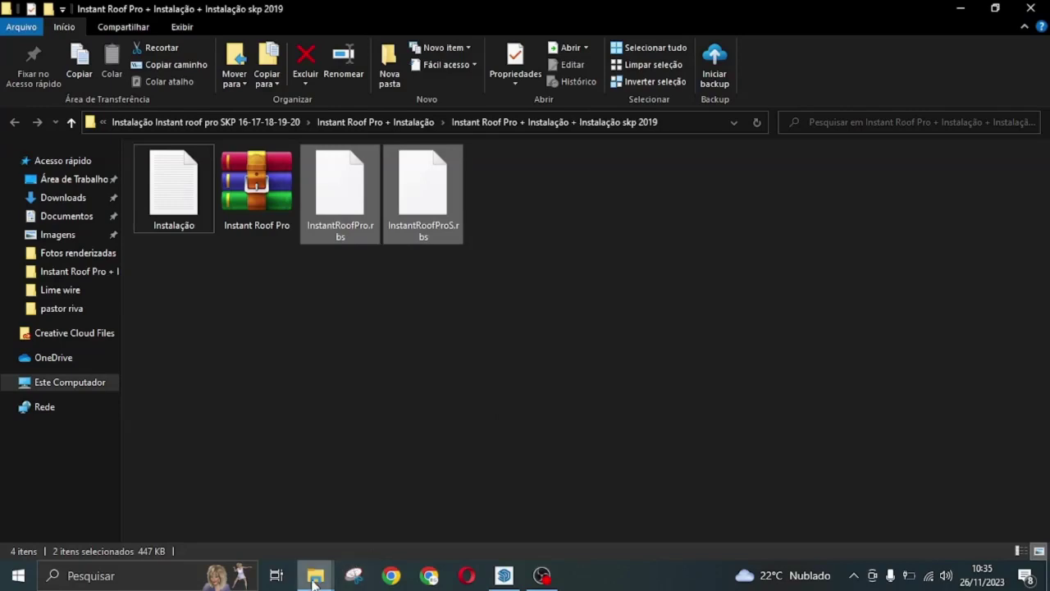
Browse to C:\Arquivos de Programas\SketchUp\SketchUp 2023\ShippedExtensions and select InstantRoofPro.rbs and InstantRoofProS.rbs.
{"action": "mouse_move", "coordinate": [315, 576]}
{"action": "left_click", "coordinate": [195, 507]}
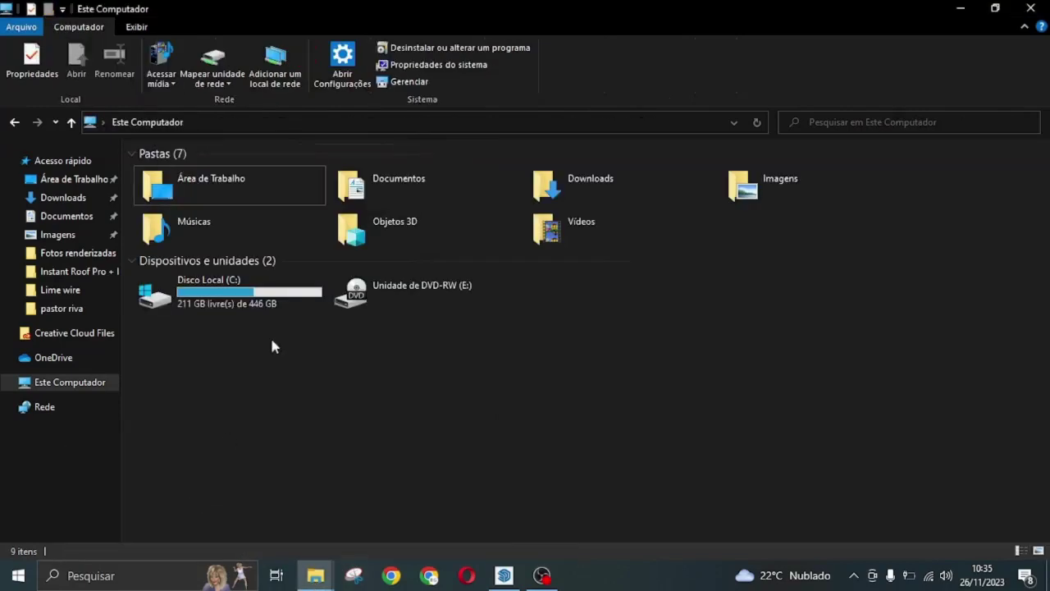
{"action": "double_click", "coordinate": [282, 294]}
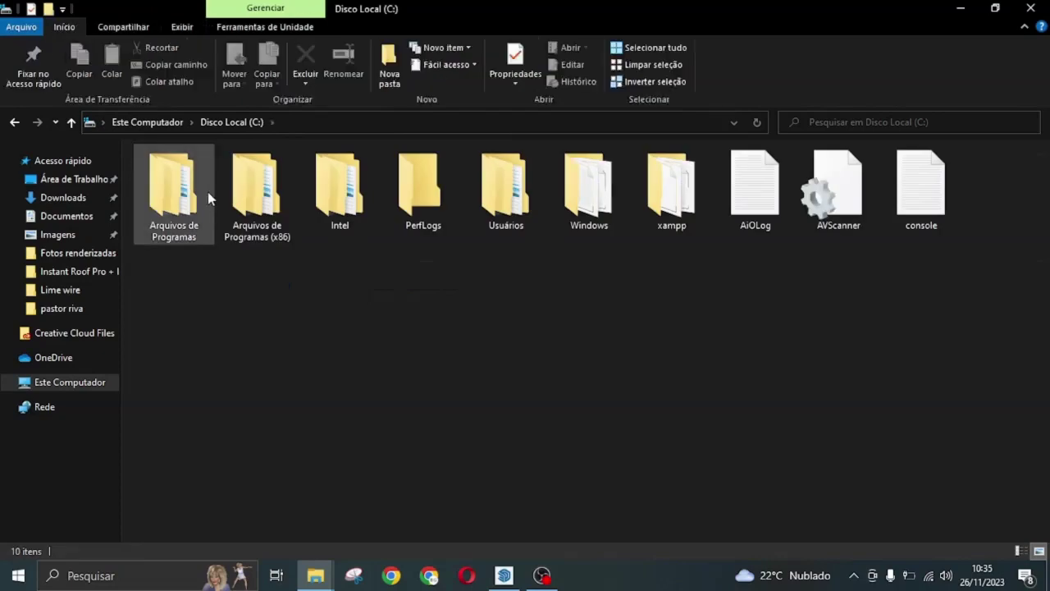
{"action": "left_click", "coordinate": [208, 191]}
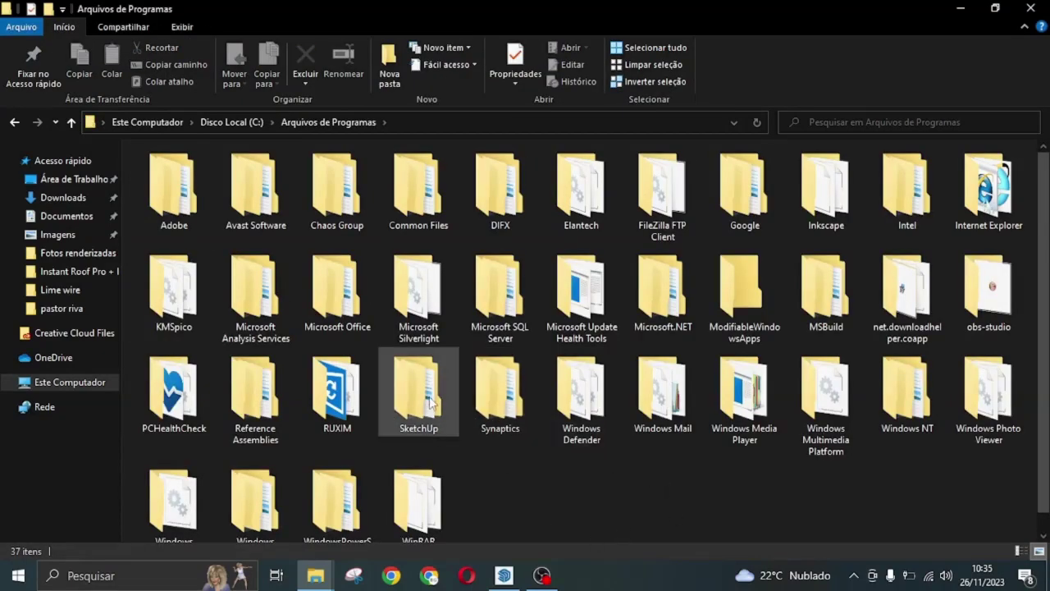
{"action": "double_click", "coordinate": [429, 396]}
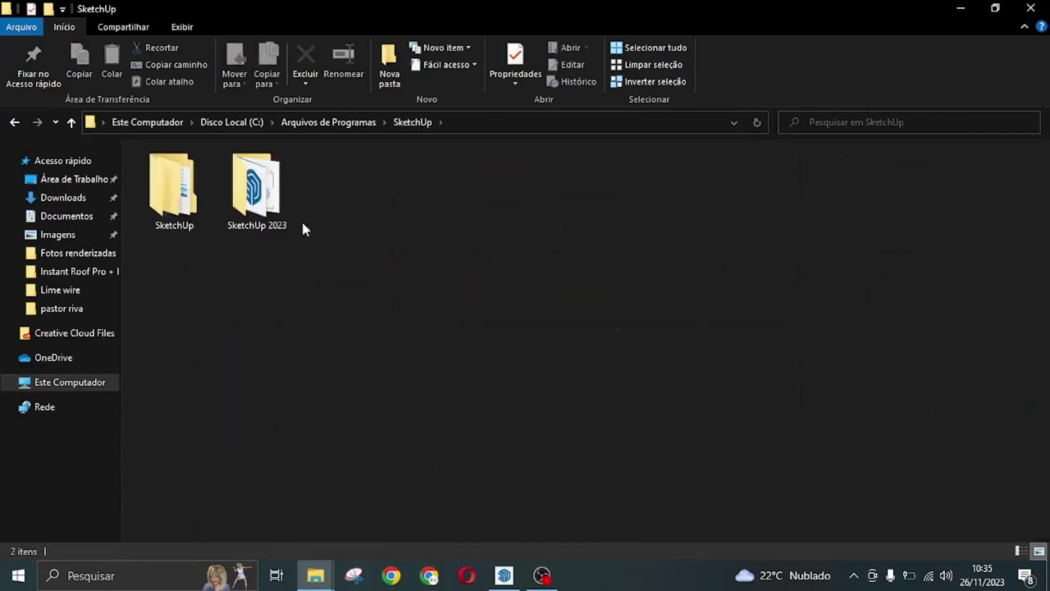
{"action": "left_click", "coordinate": [279, 191]}
{"action": "double_click", "coordinate": [279, 191]}
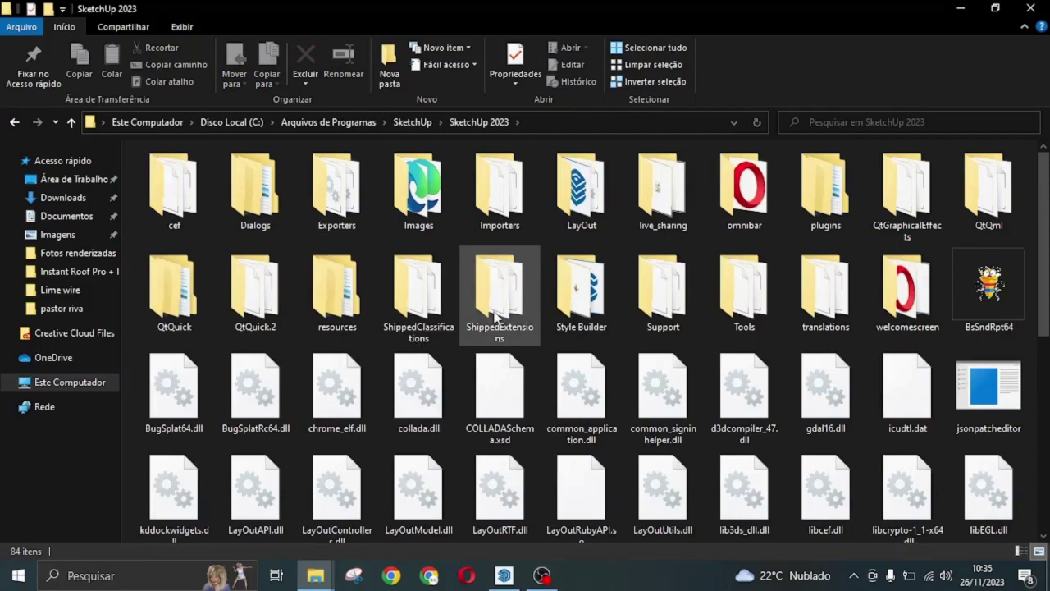
{"action": "left_click", "coordinate": [497, 316]}
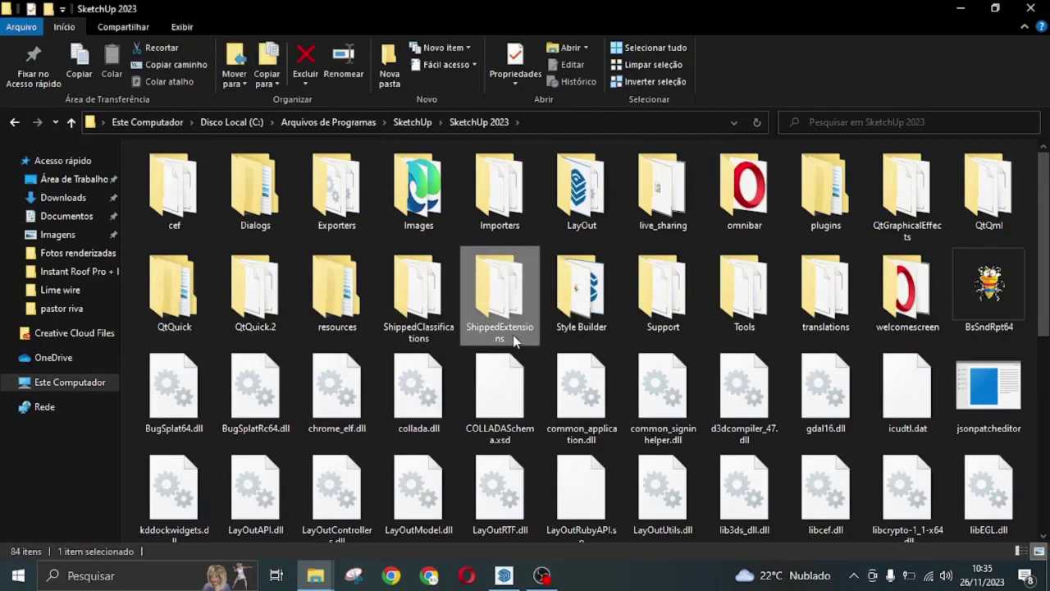
{"action": "double_click", "coordinate": [515, 340]}
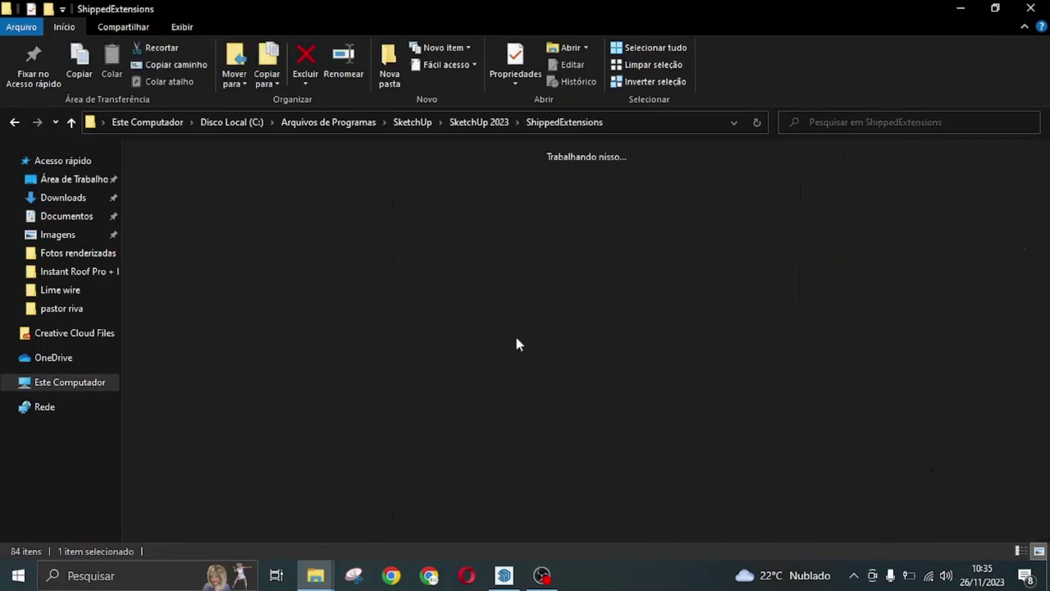
{"action": "left_click", "coordinate": [671, 193]}
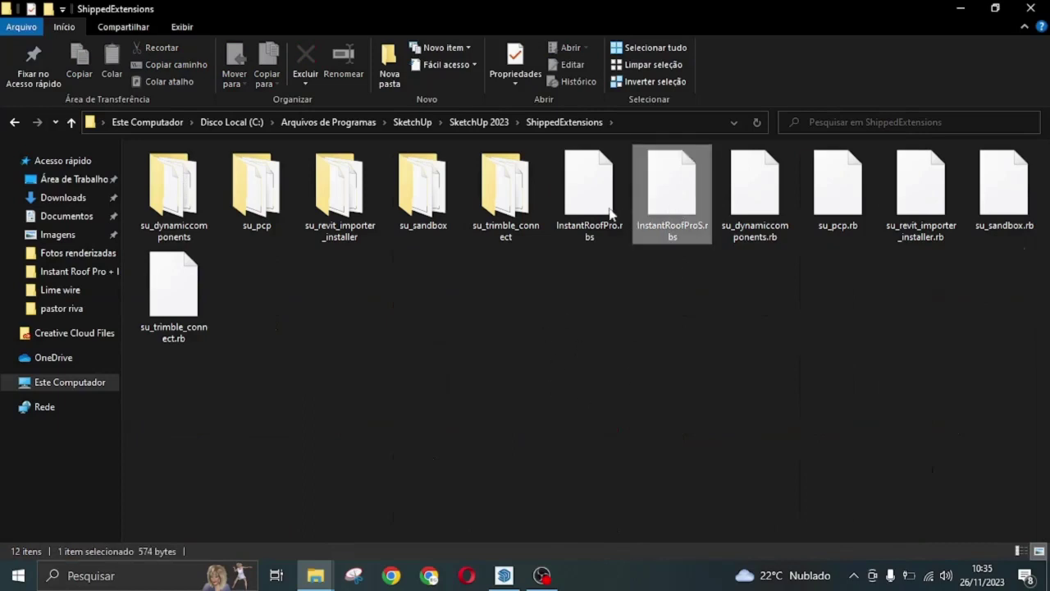
{"action": "left_click", "coordinate": [607, 211], "text": "ctrl"}
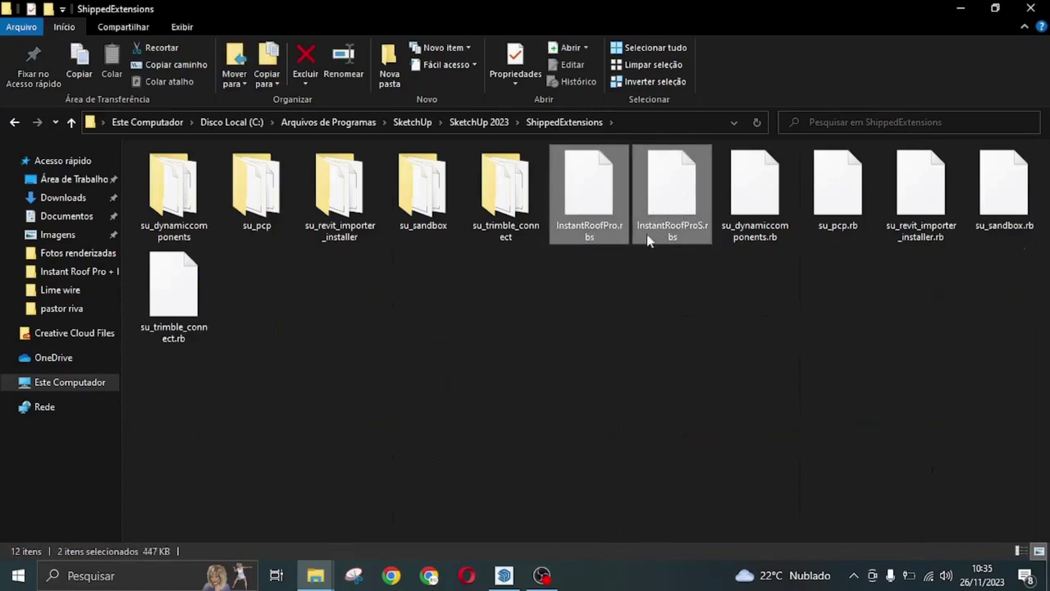
Delete the orange tile rectangle so only the box remains in the model.
{"action": "left_click", "coordinate": [503, 578]}
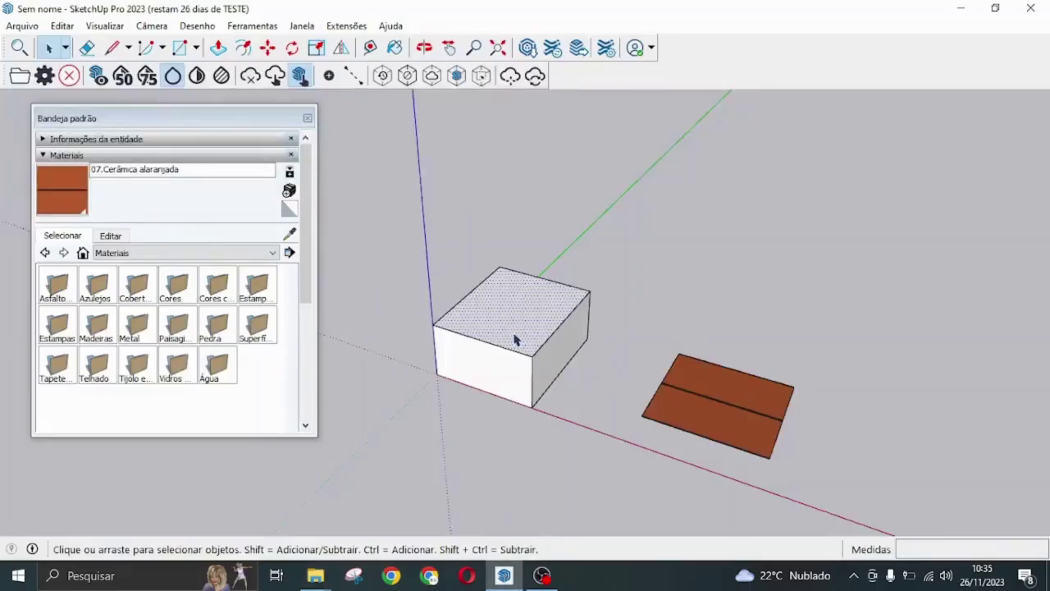
{"action": "scroll", "coordinate": [424, 308], "scroll_direction": "down", "scroll_amount": 1}
{"action": "scroll", "coordinate": [424, 308], "scroll_direction": "down", "scroll_amount": 1}
{"action": "left_click", "coordinate": [649, 375]}
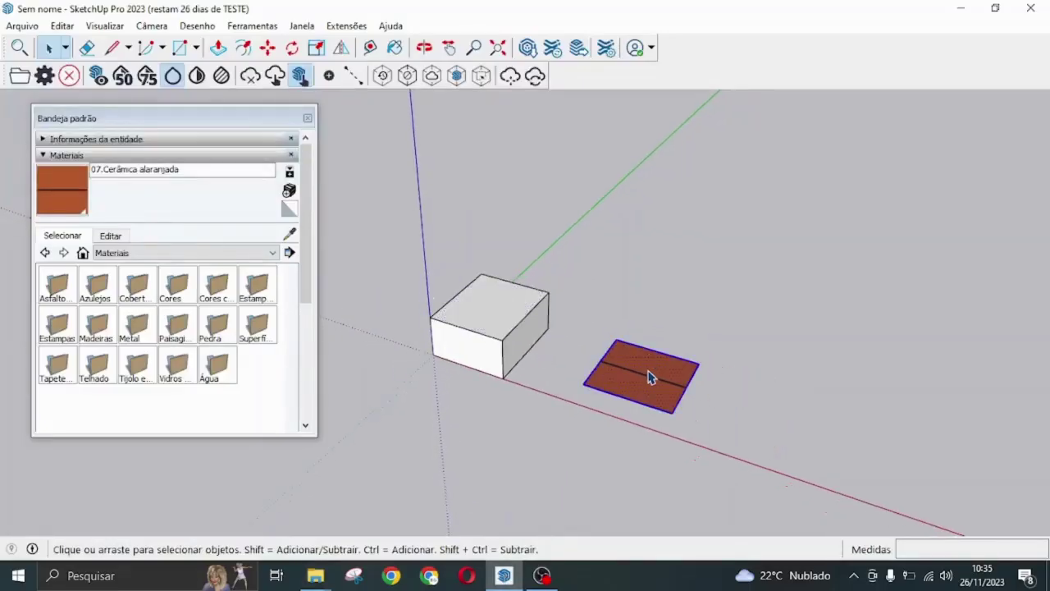
{"action": "key", "text": "Delete"}
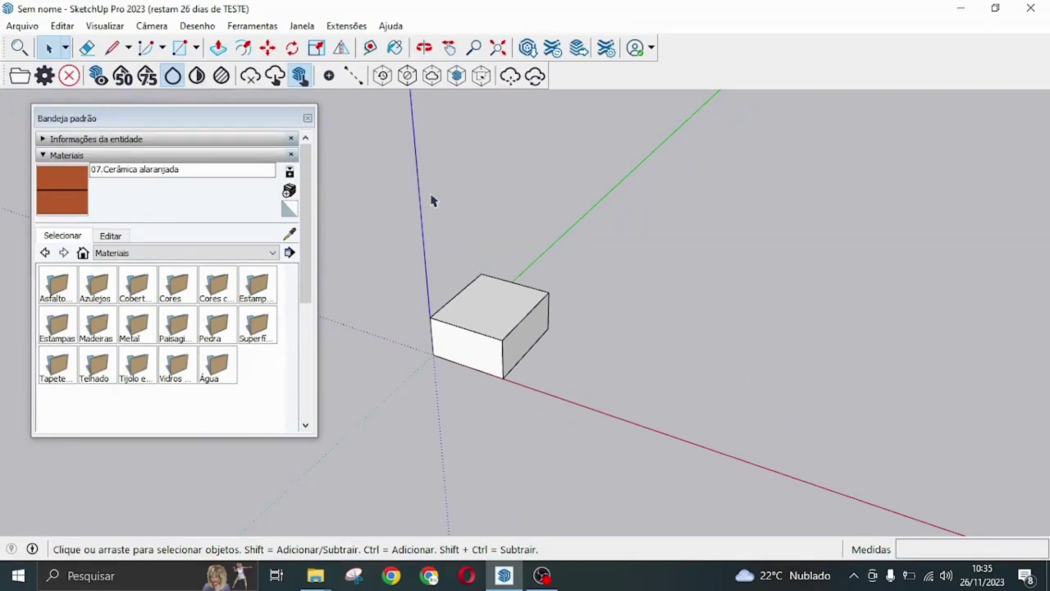
Confirm Instant Roof Pro is listed under Extensões, then select the box's top face.
{"action": "left_click", "coordinate": [343, 26]}
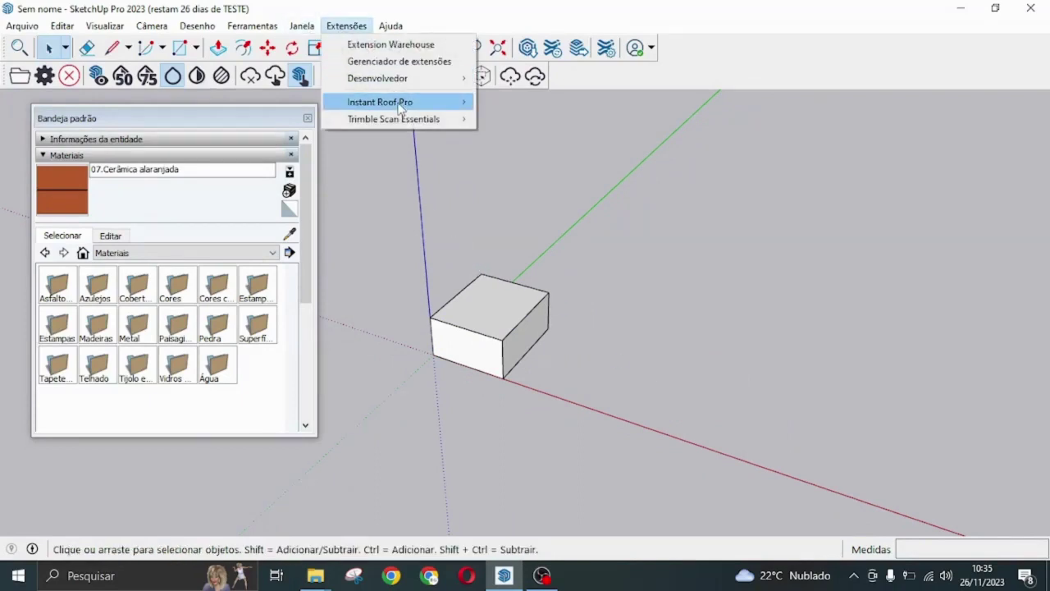
{"action": "left_click", "coordinate": [622, 279]}
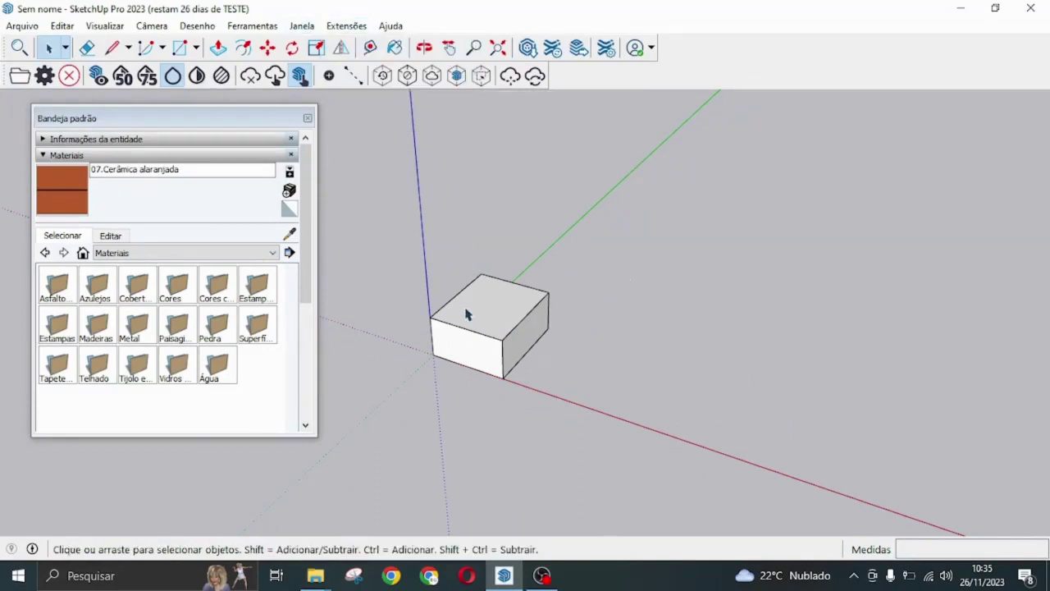
{"action": "scroll", "coordinate": [430, 296], "scroll_direction": "up", "scroll_amount": 2}
{"action": "scroll", "coordinate": [454, 301], "scroll_direction": "up", "scroll_amount": 1}
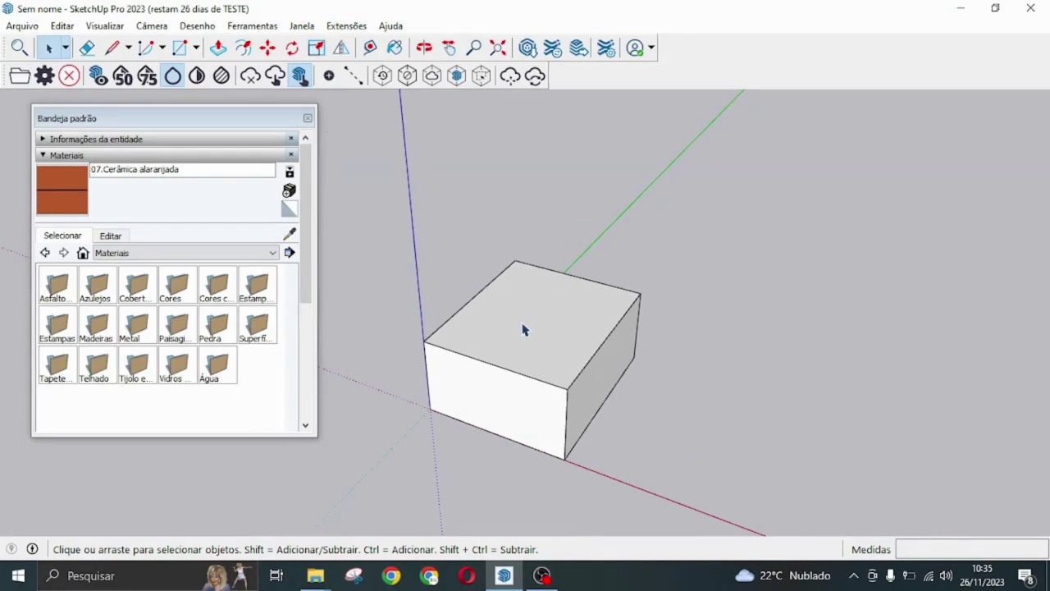
{"action": "left_click", "coordinate": [524, 329]}
{"action": "scroll", "coordinate": [366, 306], "scroll_direction": "down", "scroll_amount": 1}
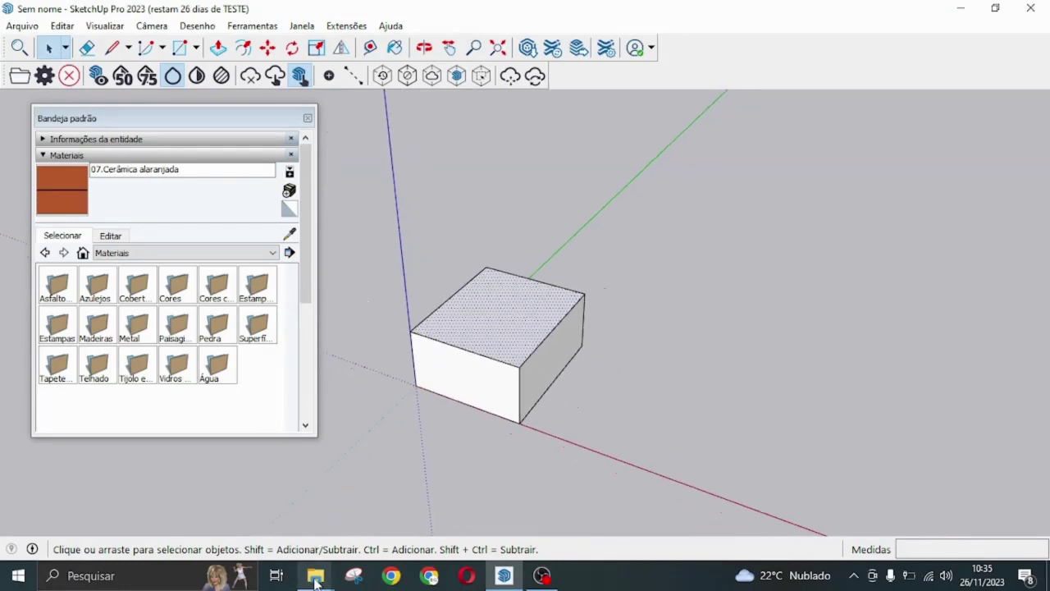
Drag the 07.Cerâmica alaranjada texture image into the model and explode it into a plain face.
{"action": "mouse_move", "coordinate": [315, 575]}
{"action": "left_click", "coordinate": [487, 509]}
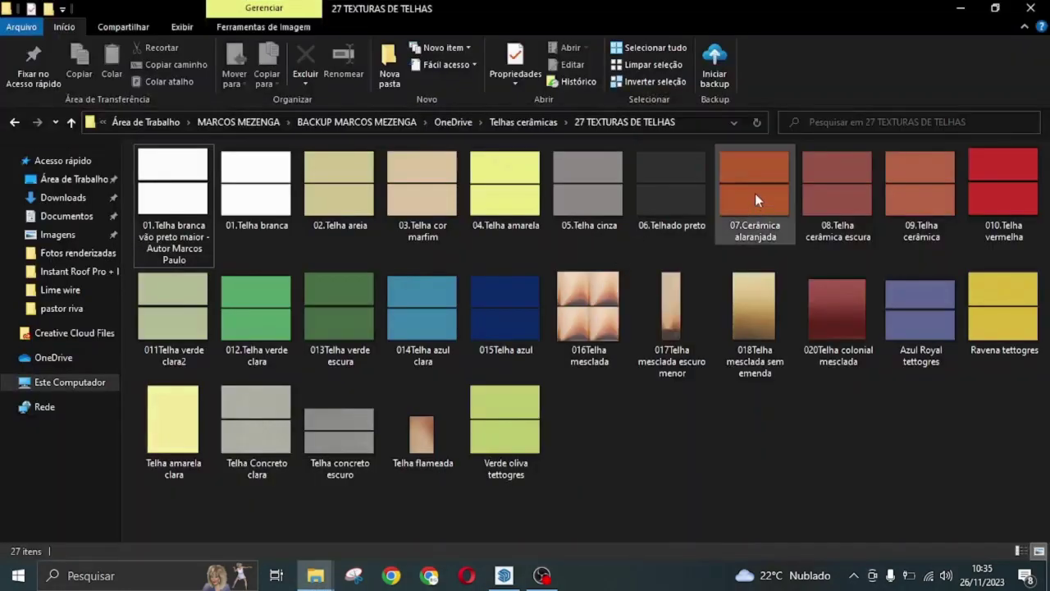
{"action": "mouse_move", "coordinate": [756, 196]}
{"action": "left_mouse_down"}
{"action": "mouse_move", "coordinate": [551, 526]}
{"action": "mouse_move", "coordinate": [778, 430]}
{"action": "mouse_move", "coordinate": [734, 431]}
{"action": "left_mouse_up"}
{"action": "right_click", "coordinate": [765, 419]}
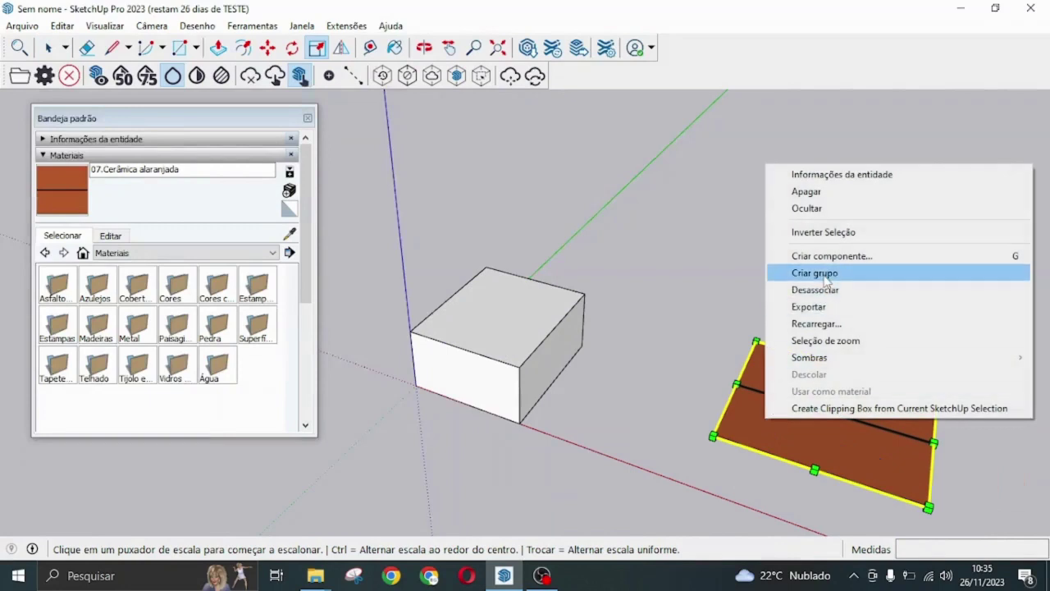
{"action": "left_click", "coordinate": [823, 289]}
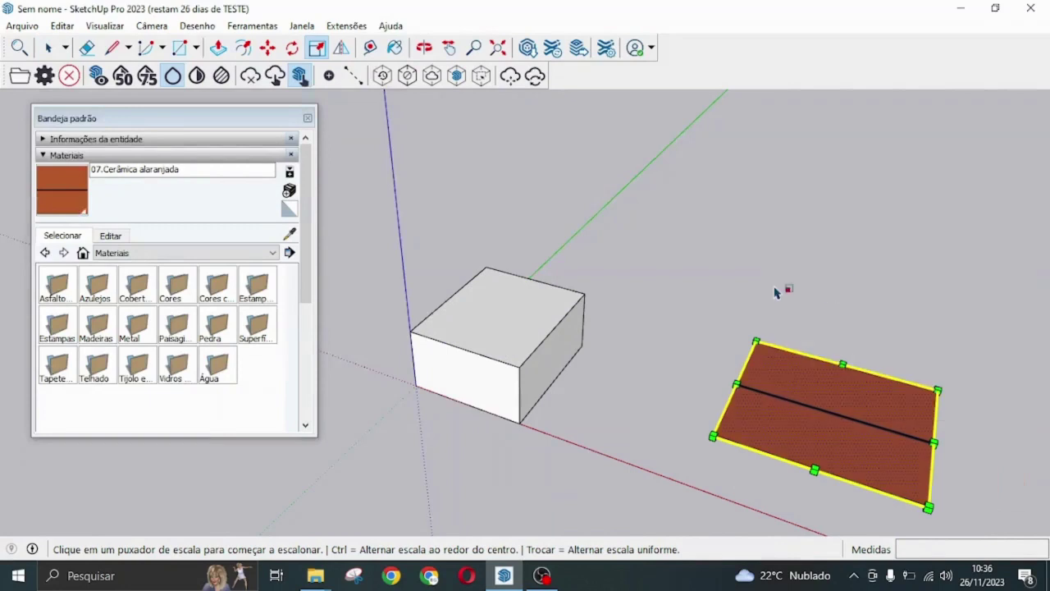
Sample the orange tile material from the new face with the Materials eyedropper.
{"action": "left_click", "coordinate": [47, 51]}
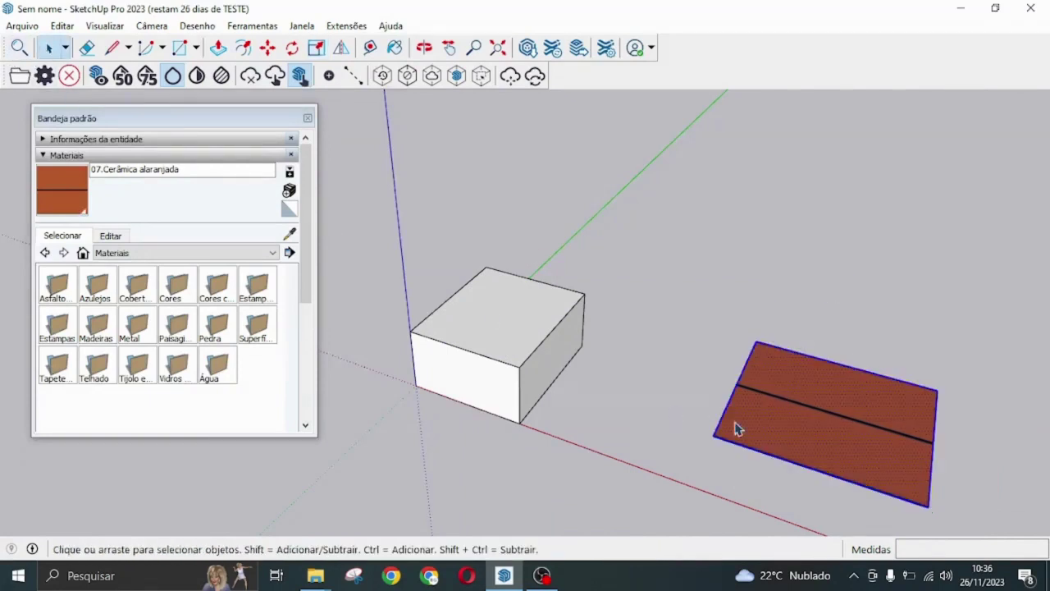
{"action": "left_click", "coordinate": [292, 236]}
{"action": "left_click", "coordinate": [880, 425]}
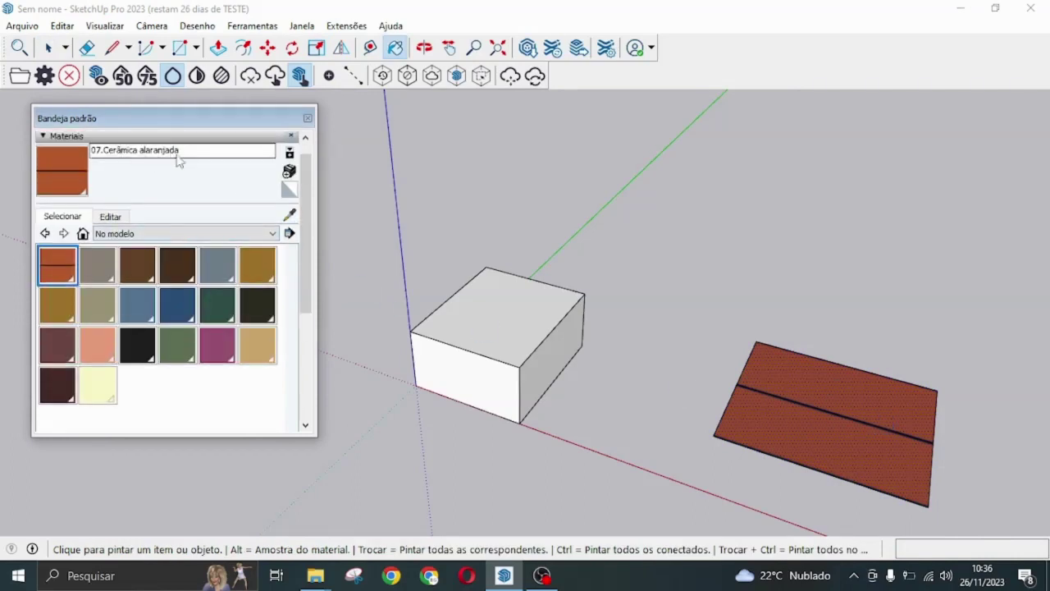
Collapse Estilos and expand Materiais in the Default Tray to show the 07.Cerâmica alaranjada editor.
{"action": "left_click", "coordinate": [48, 47]}
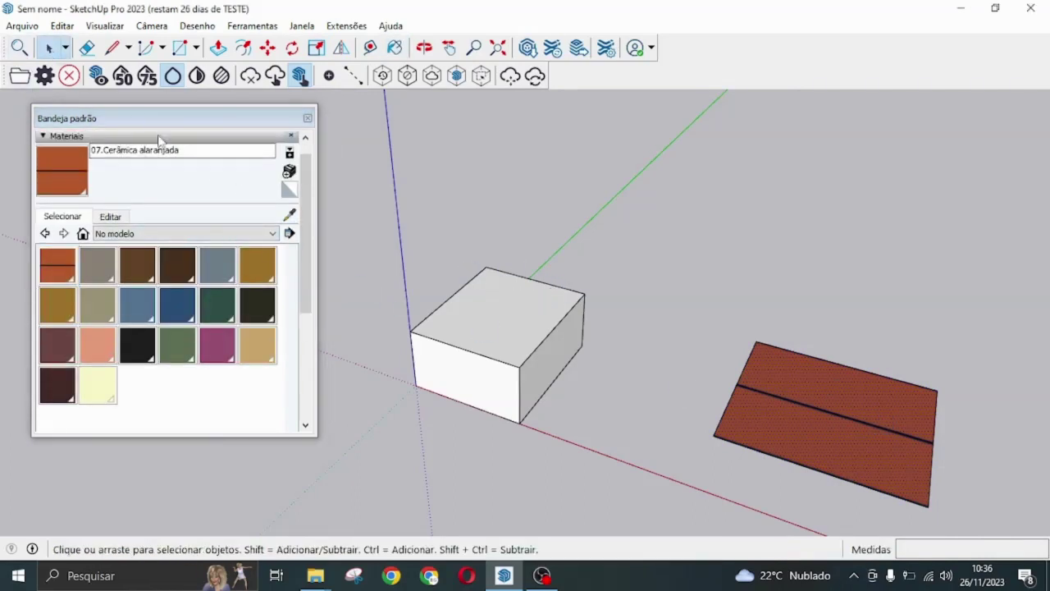
{"action": "left_click", "coordinate": [112, 217]}
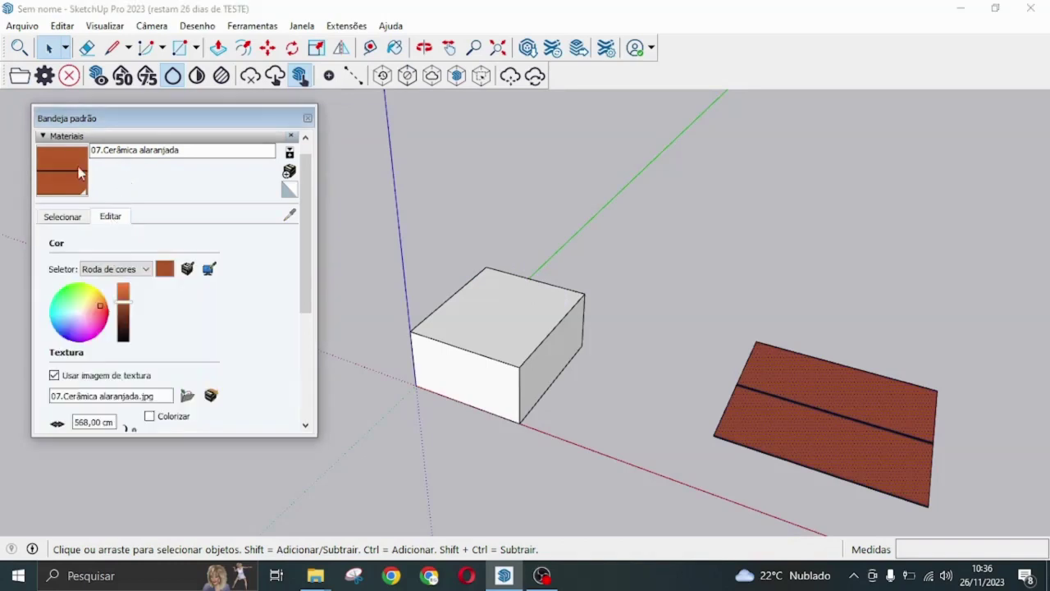
{"action": "left_click", "coordinate": [69, 136]}
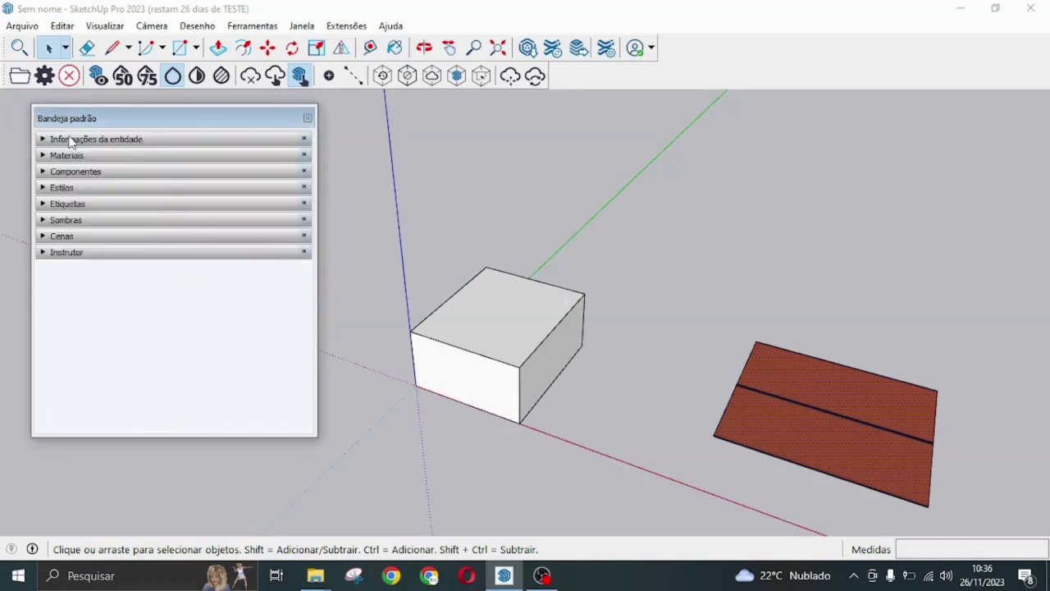
{"action": "left_click", "coordinate": [71, 190]}
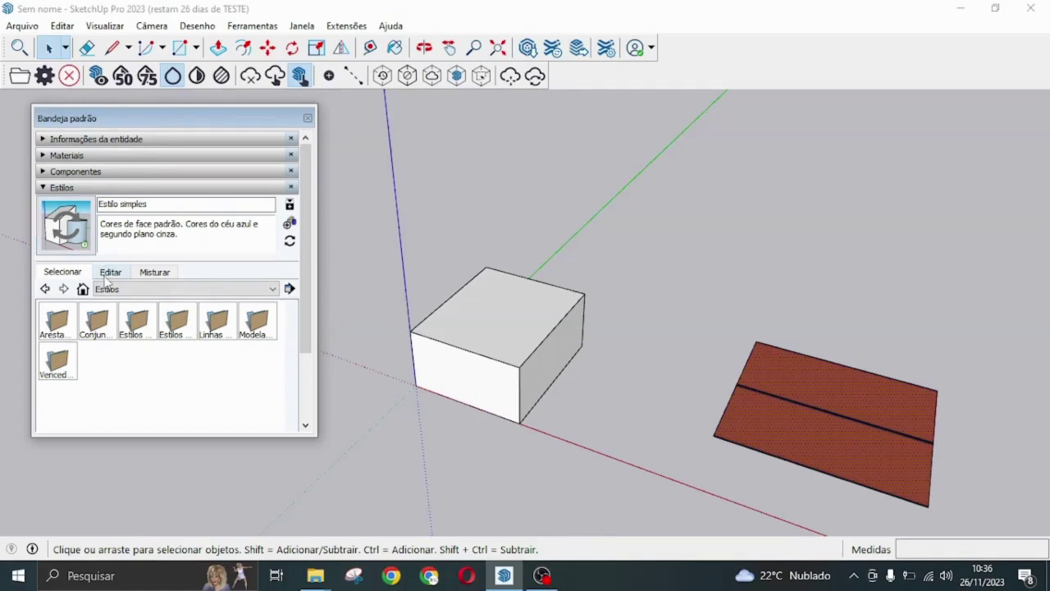
{"action": "left_click", "coordinate": [107, 279]}
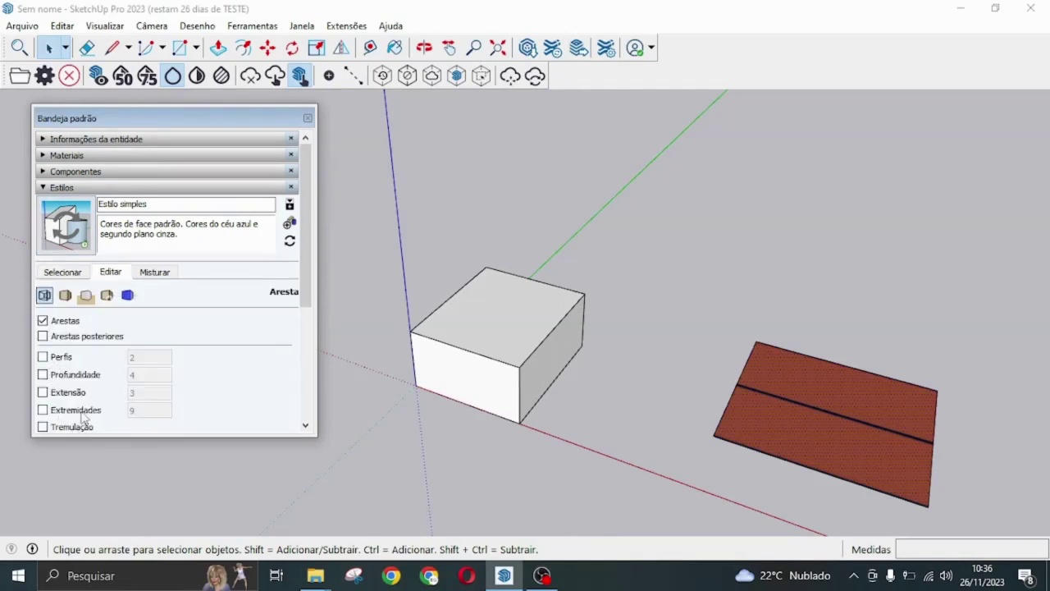
{"action": "scroll", "coordinate": [82, 419], "scroll_direction": "down", "scroll_amount": 2}
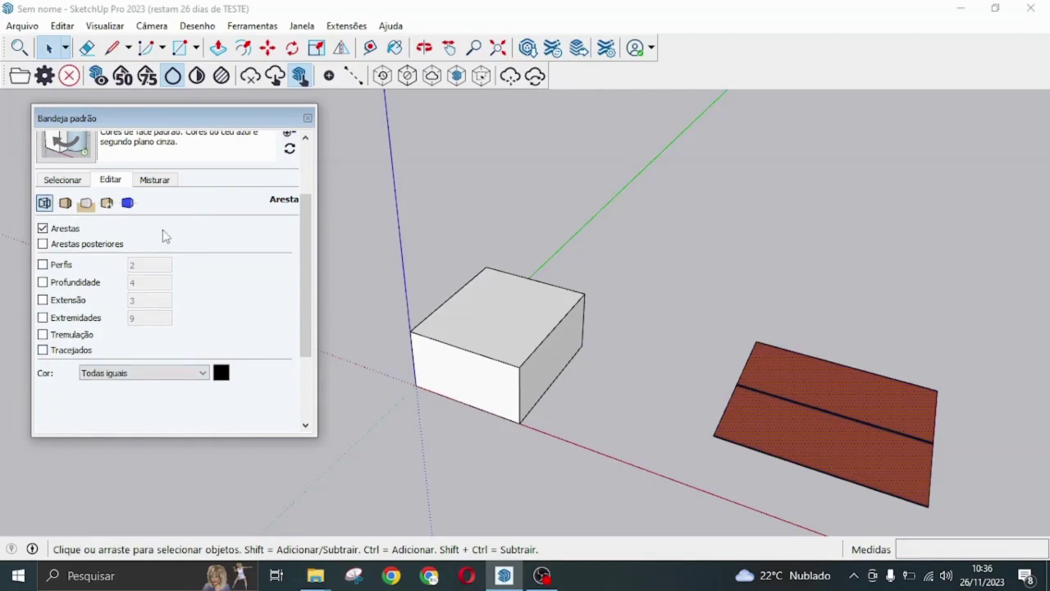
{"action": "scroll", "coordinate": [186, 252], "scroll_direction": "up", "scroll_amount": 2}
{"action": "left_click", "coordinate": [65, 188]}
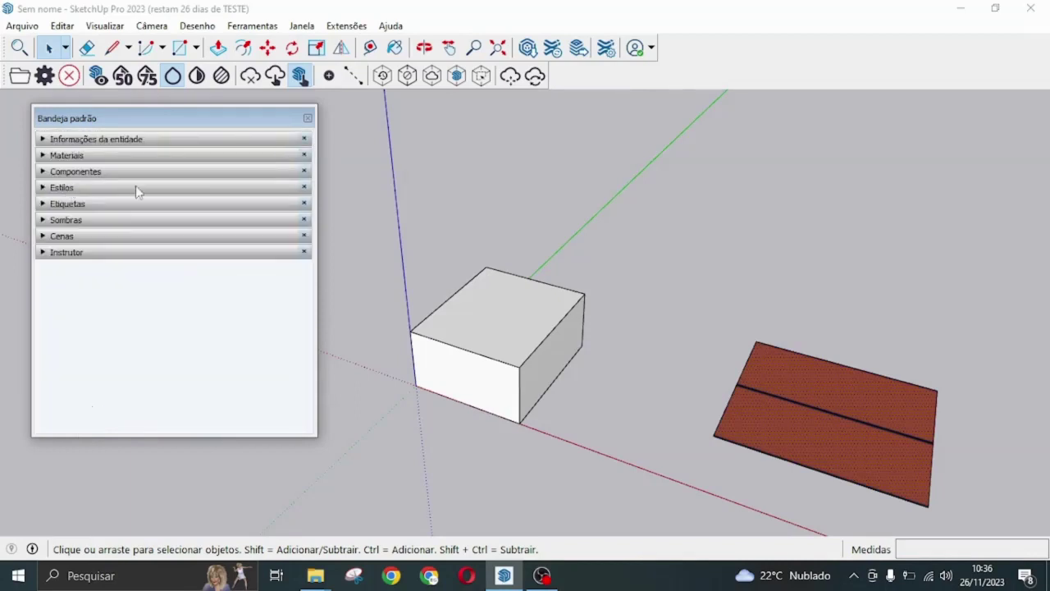
{"action": "left_click", "coordinate": [67, 155]}
Generate a Calif Ranch hip roof on the box's top face with Instant Roof Pro.
{"action": "left_click", "coordinate": [502, 329]}
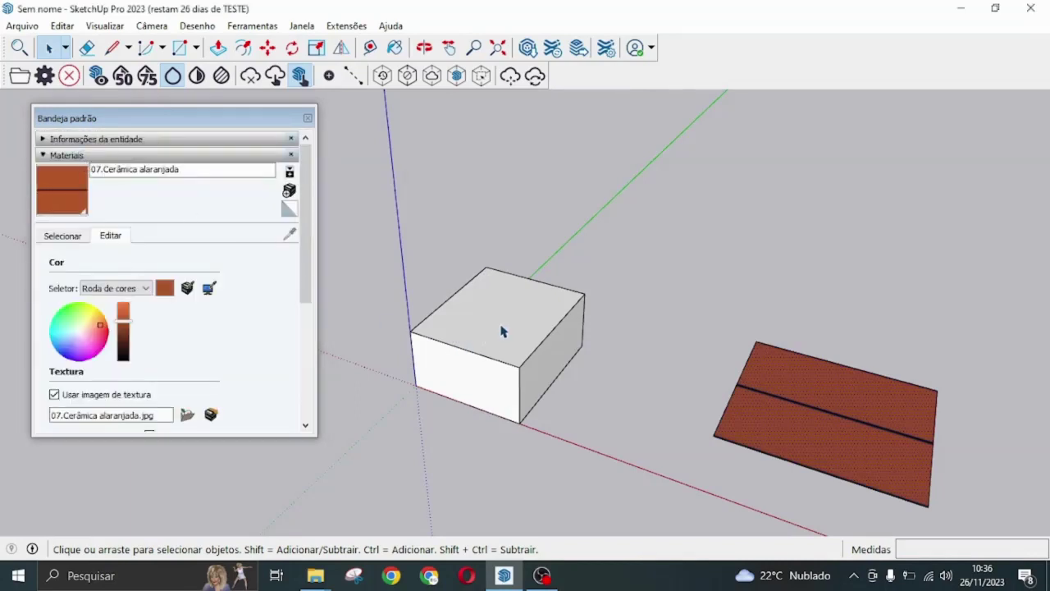
{"action": "left_click", "coordinate": [346, 25]}
{"action": "mouse_move", "coordinate": [380, 102]}
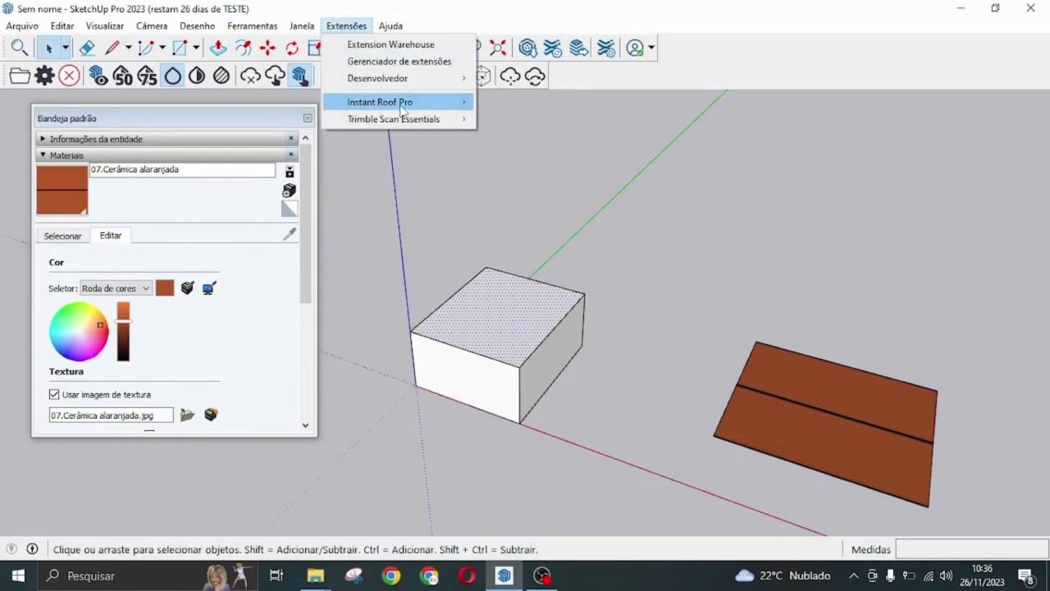
{"action": "left_click", "coordinate": [517, 101]}
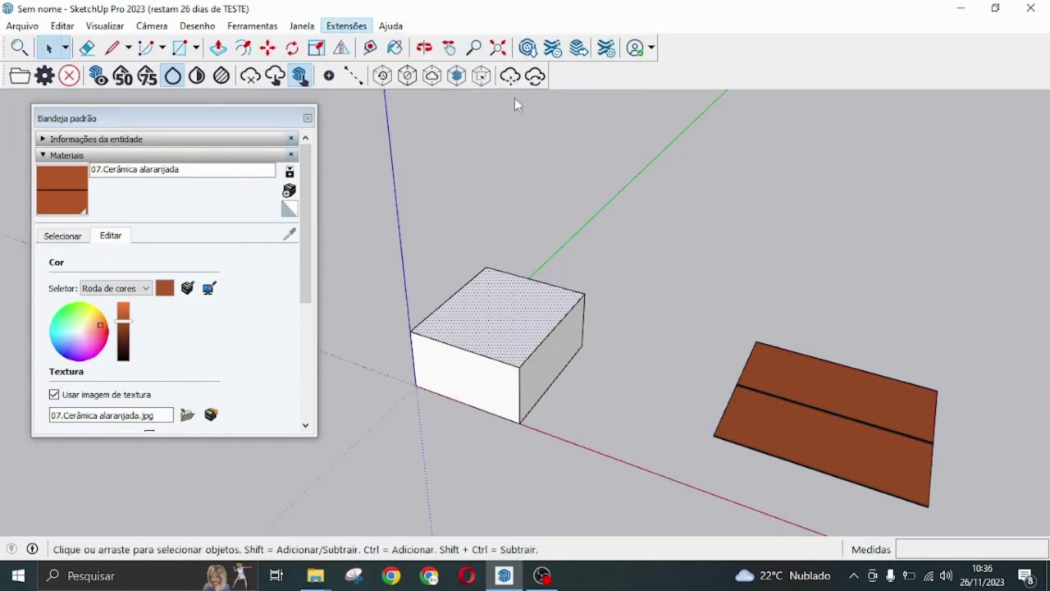
{"action": "left_click", "coordinate": [634, 260]}
{"action": "scroll", "coordinate": [599, 283], "scroll_direction": "down", "scroll_amount": 1}
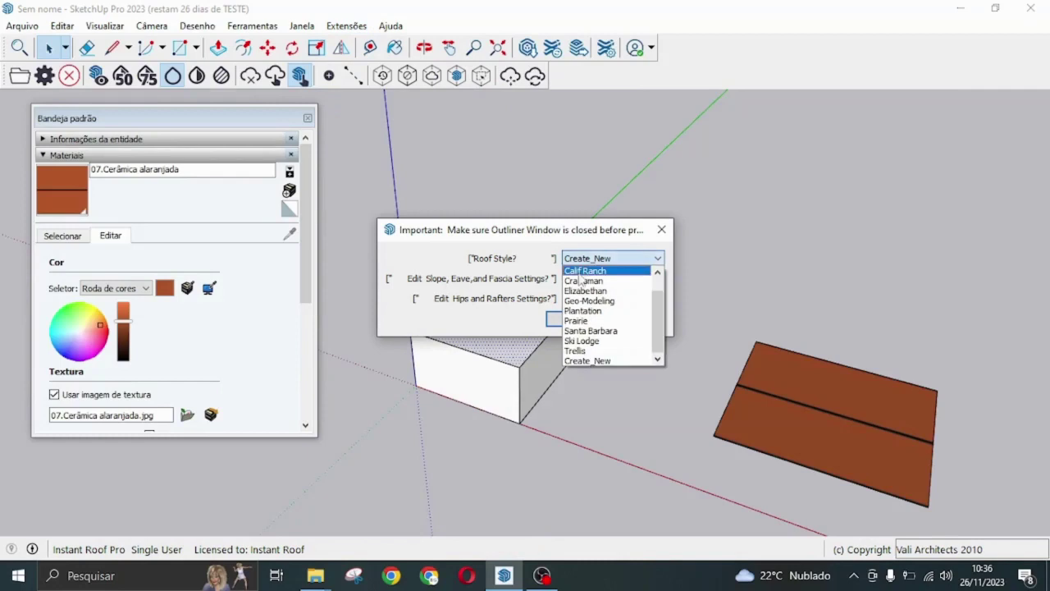
{"action": "left_click", "coordinate": [581, 272]}
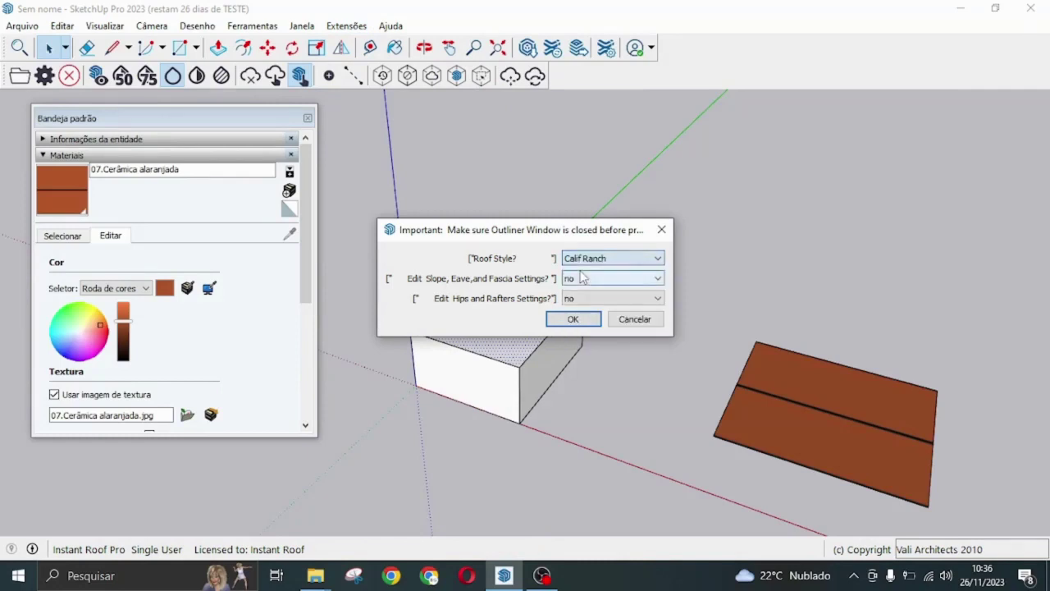
{"action": "left_click", "coordinate": [573, 320]}
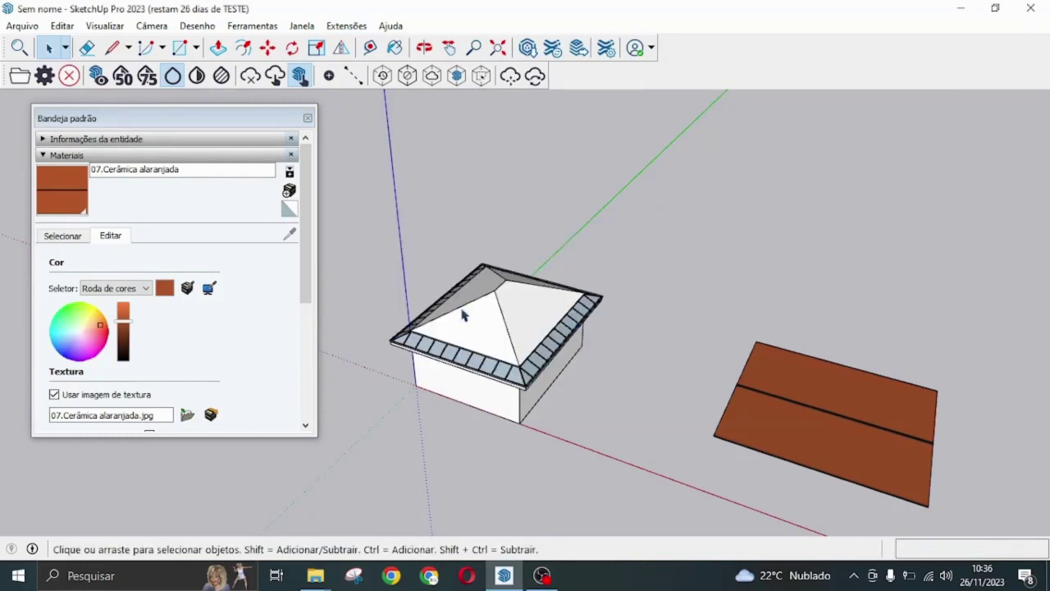
Orbit around the roofed box, then explode the roof group into loose faces.
{"action": "scroll", "coordinate": [457, 335], "scroll_direction": "up", "scroll_amount": 3}
{"action": "scroll", "coordinate": [525, 361], "scroll_direction": "up", "scroll_amount": 2}
{"action": "scroll", "coordinate": [528, 302], "scroll_direction": "down", "scroll_amount": 3}
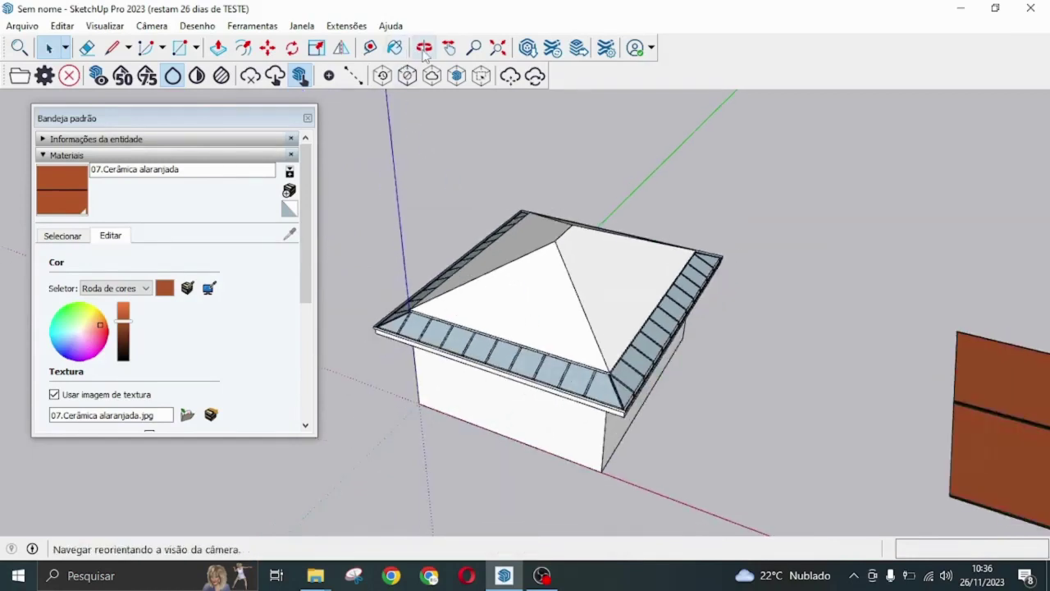
{"action": "middle_click_drag", "start_coordinate": [542, 251], "coordinate": [604, 305]}
{"action": "scroll", "coordinate": [604, 304], "scroll_direction": "up", "scroll_amount": 3}
{"action": "scroll", "coordinate": [685, 336], "scroll_direction": "down", "scroll_amount": 2}
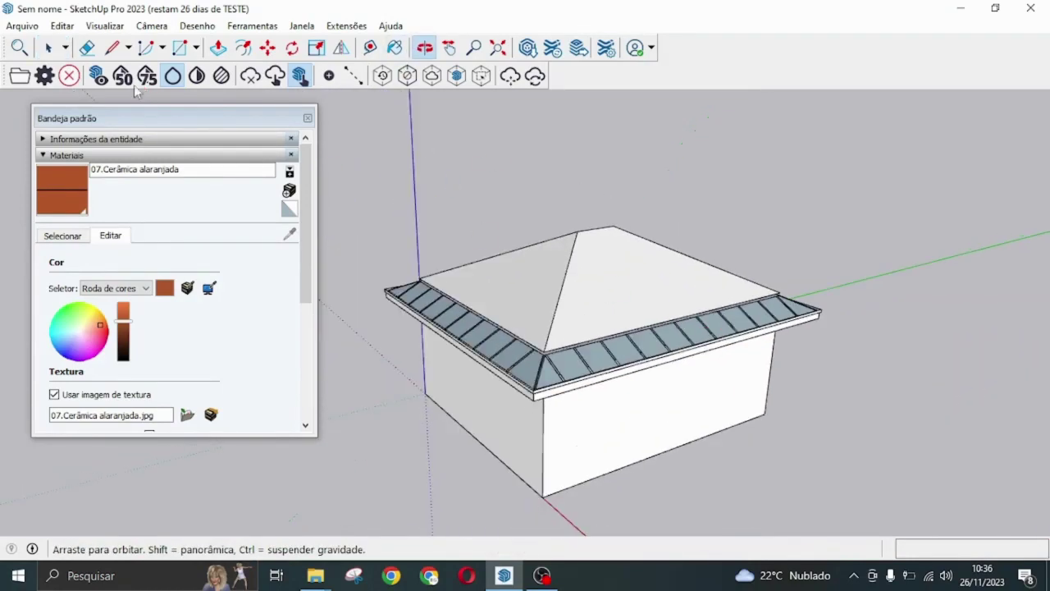
{"action": "left_click", "coordinate": [49, 48]}
{"action": "left_click", "coordinate": [554, 263]}
{"action": "right_click", "coordinate": [556, 262]}
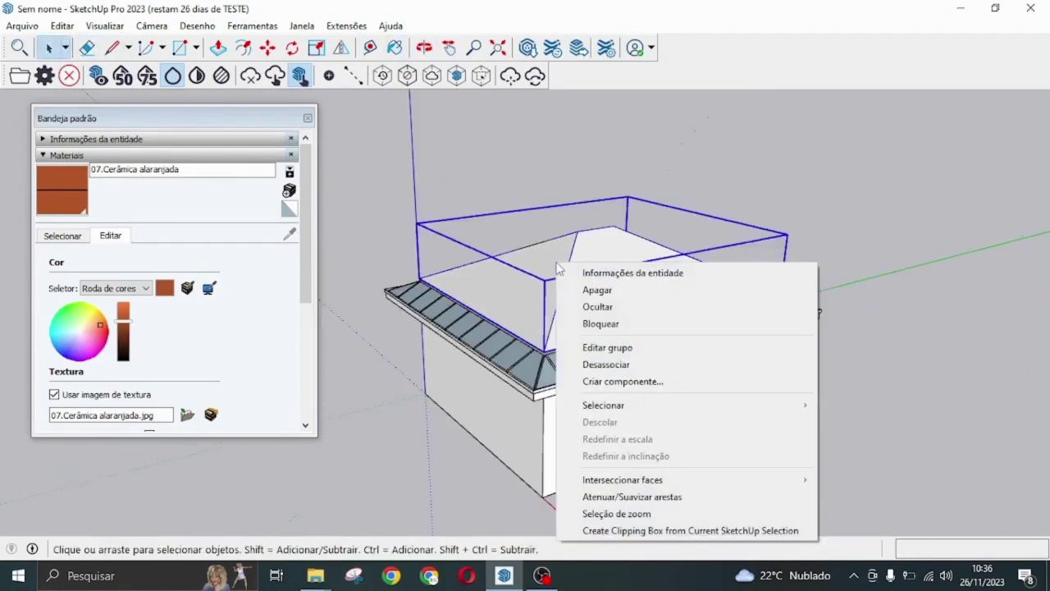
{"action": "left_click", "coordinate": [606, 364]}
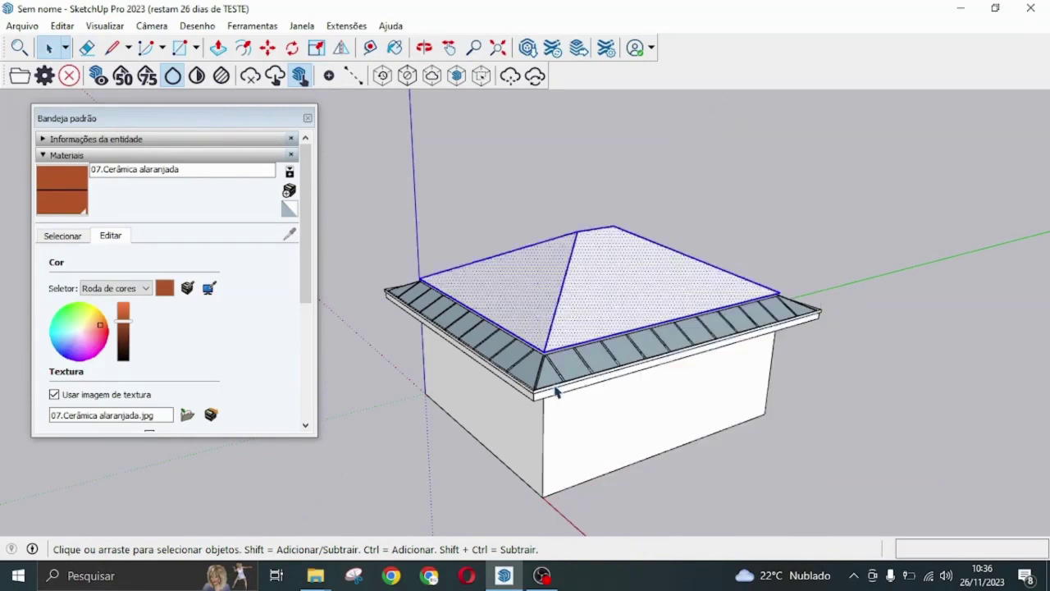
Explode the eave group into loose geometry.
{"action": "left_click", "coordinate": [555, 387]}
{"action": "right_click", "coordinate": [556, 387]}
{"action": "left_click", "coordinate": [604, 210]}
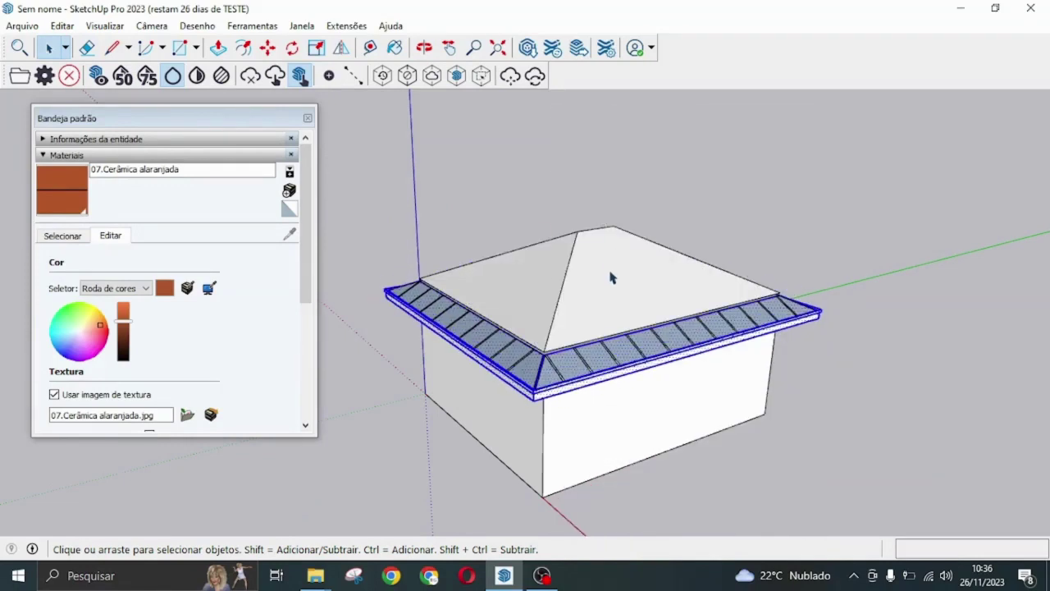
{"action": "left_click", "coordinate": [596, 302]}
Draw lines from the roof's front corner down to the eave corner and on to the far eave corner.
{"action": "key", "text": "l"}
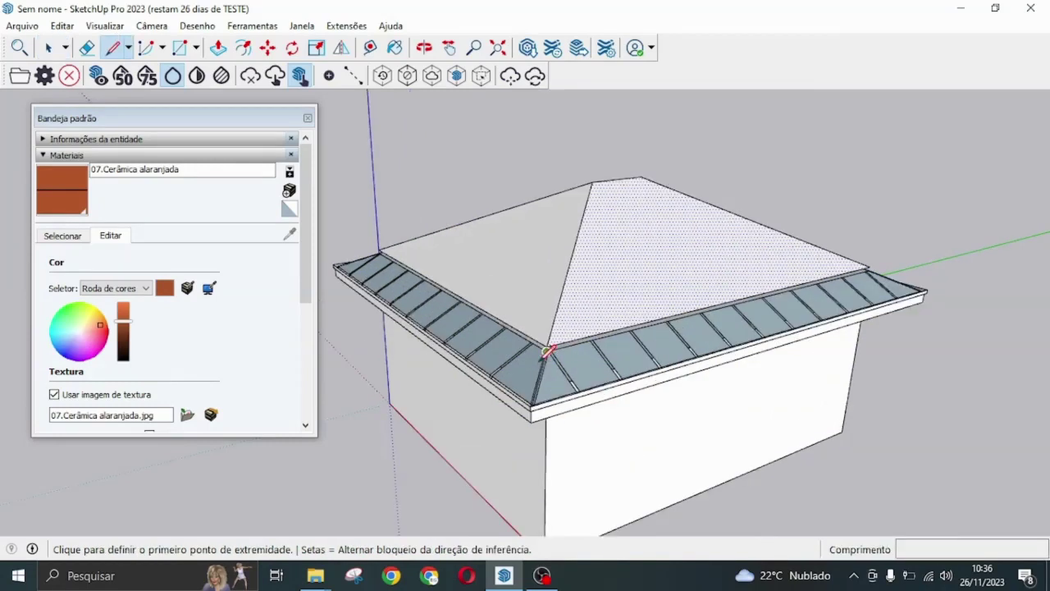
{"action": "scroll", "coordinate": [545, 351], "scroll_direction": "up", "scroll_amount": 2}
{"action": "scroll", "coordinate": [558, 324], "scroll_direction": "up", "scroll_amount": 2}
{"action": "left_click", "coordinate": [548, 320]}
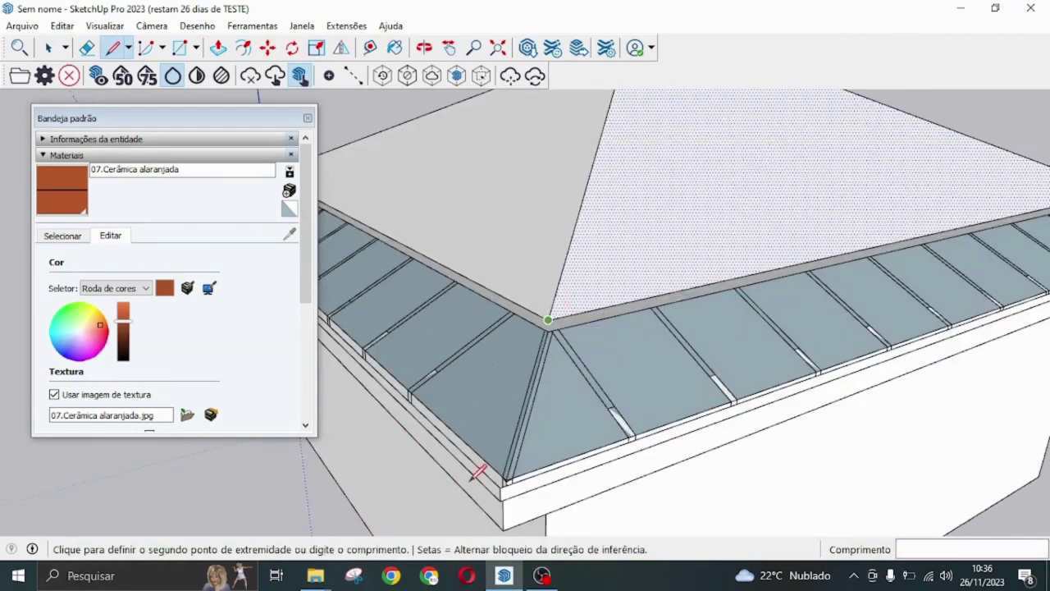
{"action": "left_click", "coordinate": [500, 486]}
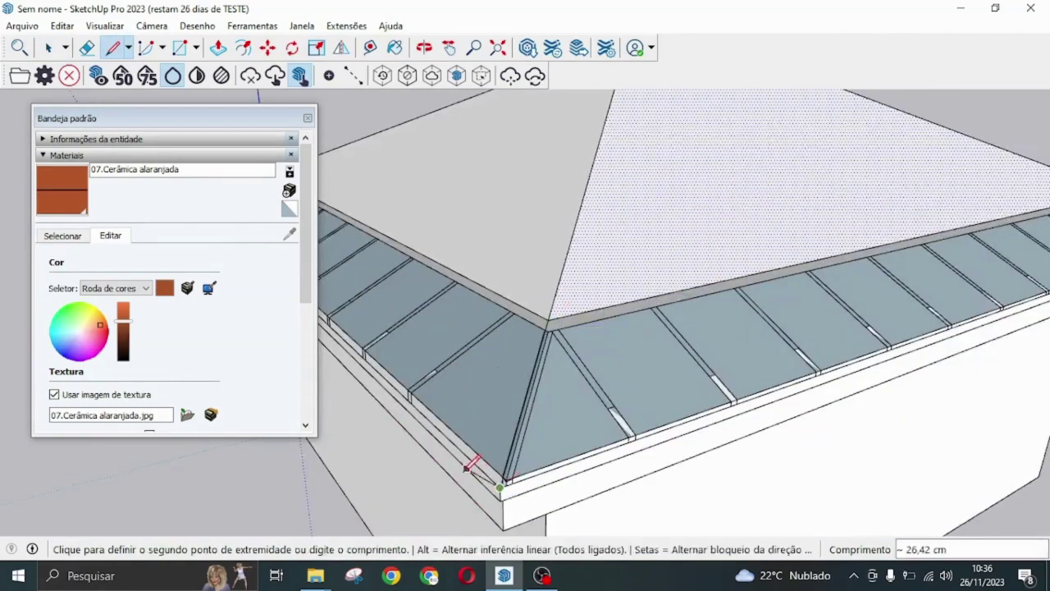
{"action": "middle_click_drag", "start_coordinate": [472, 464], "coordinate": [795, 355], "text": "shift"}
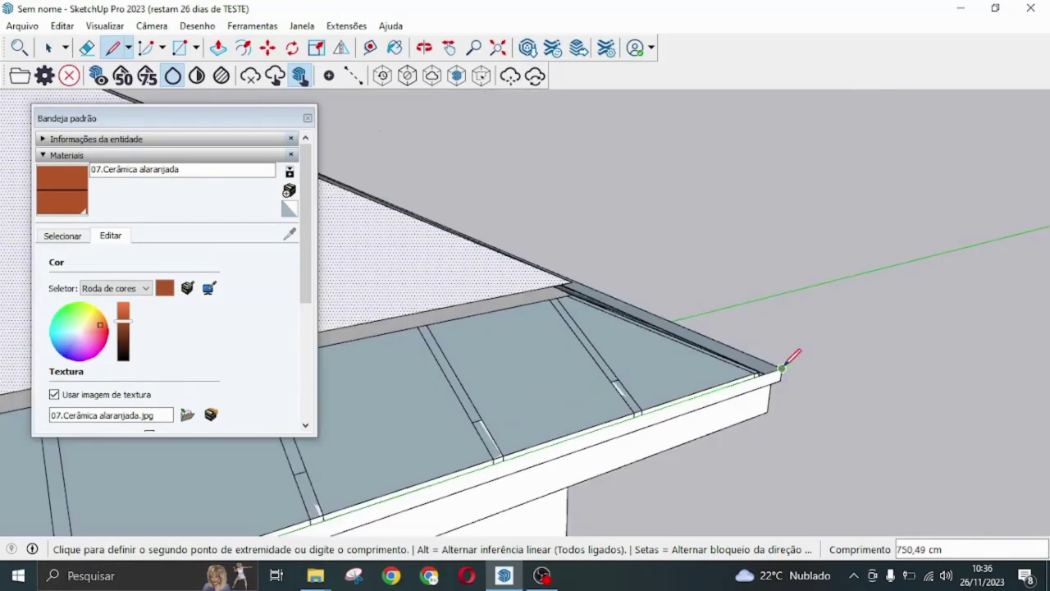
{"action": "left_click", "coordinate": [781, 369]}
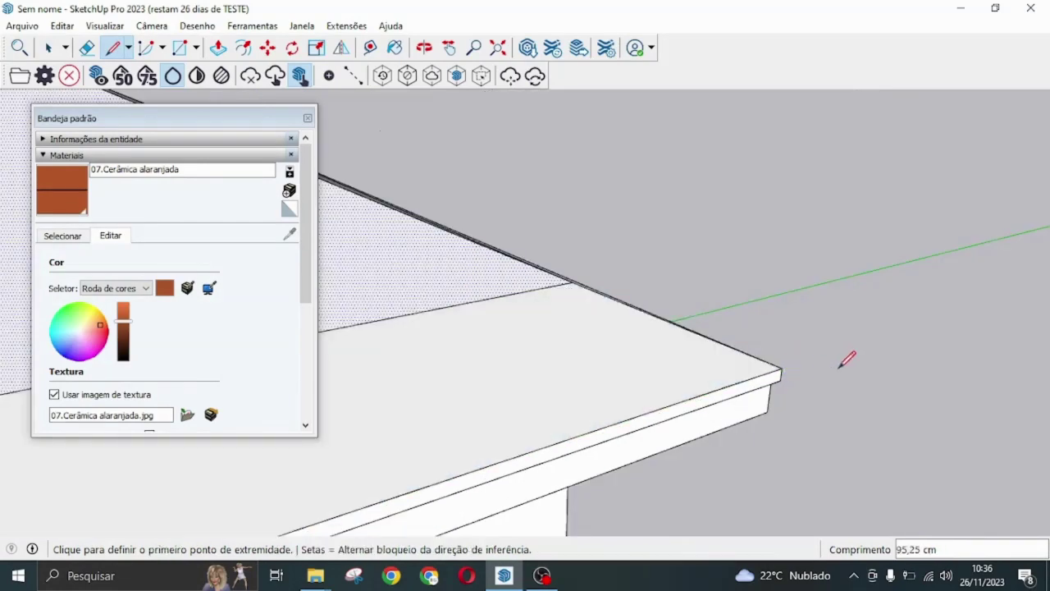
{"action": "scroll", "coordinate": [847, 359], "scroll_direction": "down", "scroll_amount": 5}
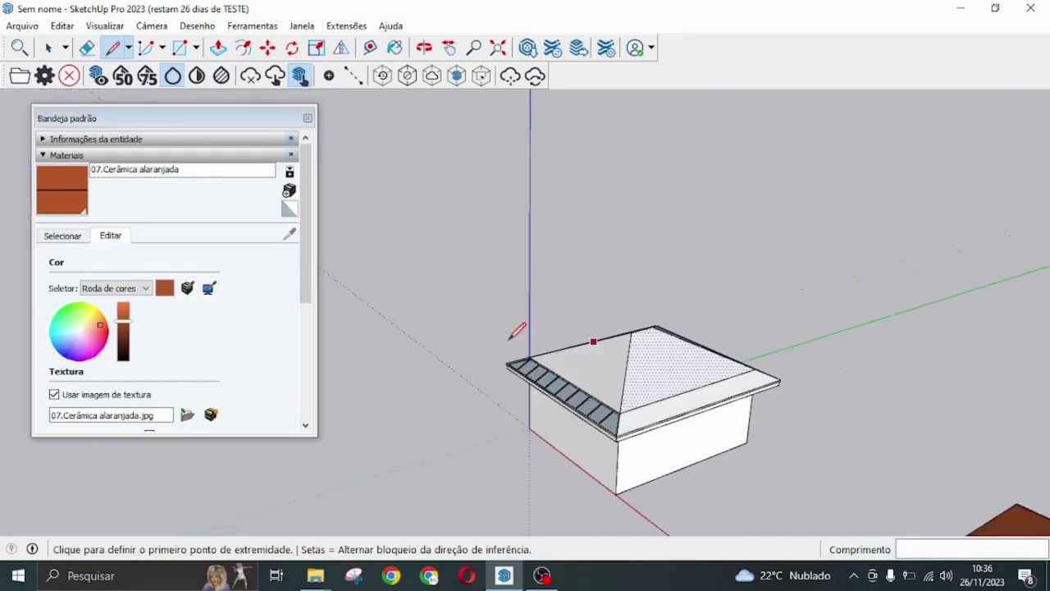
Draw another line along the eave from the roof corner, cancelling the unfinished extra lines.
{"action": "left_click", "coordinate": [511, 336]}
{"action": "scroll", "coordinate": [907, 374], "scroll_direction": "up", "scroll_amount": 5}
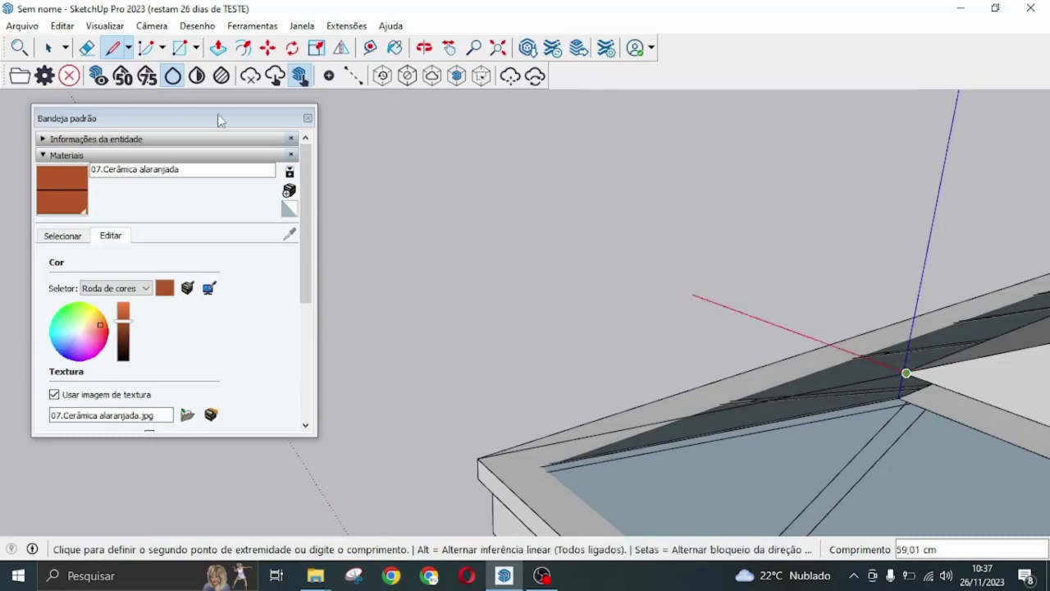
{"action": "key", "text": "space"}
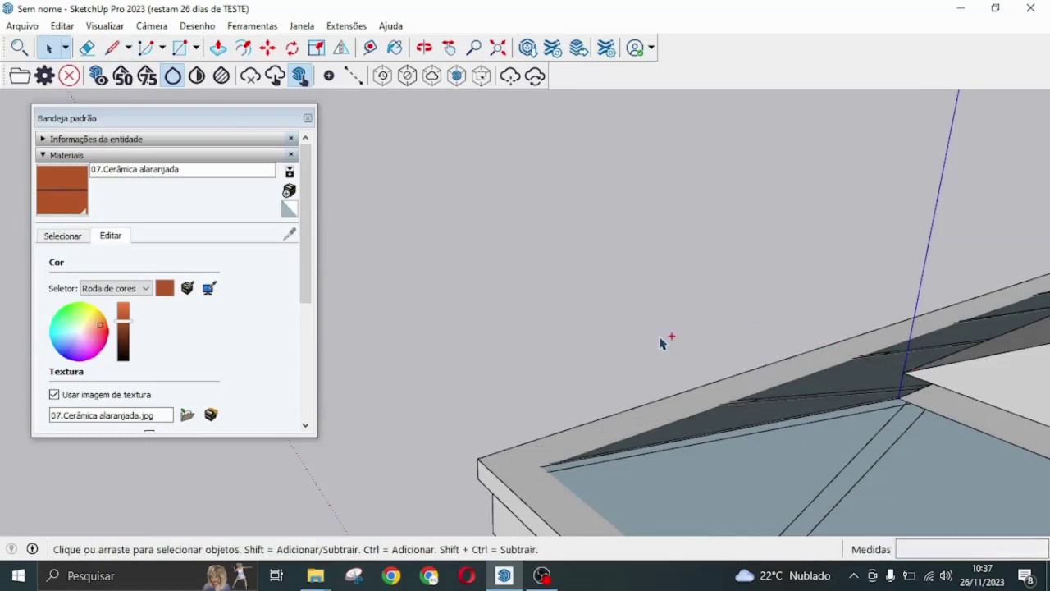
{"action": "scroll", "coordinate": [592, 392], "scroll_direction": "down", "scroll_amount": 4}
{"action": "key", "text": "l"}
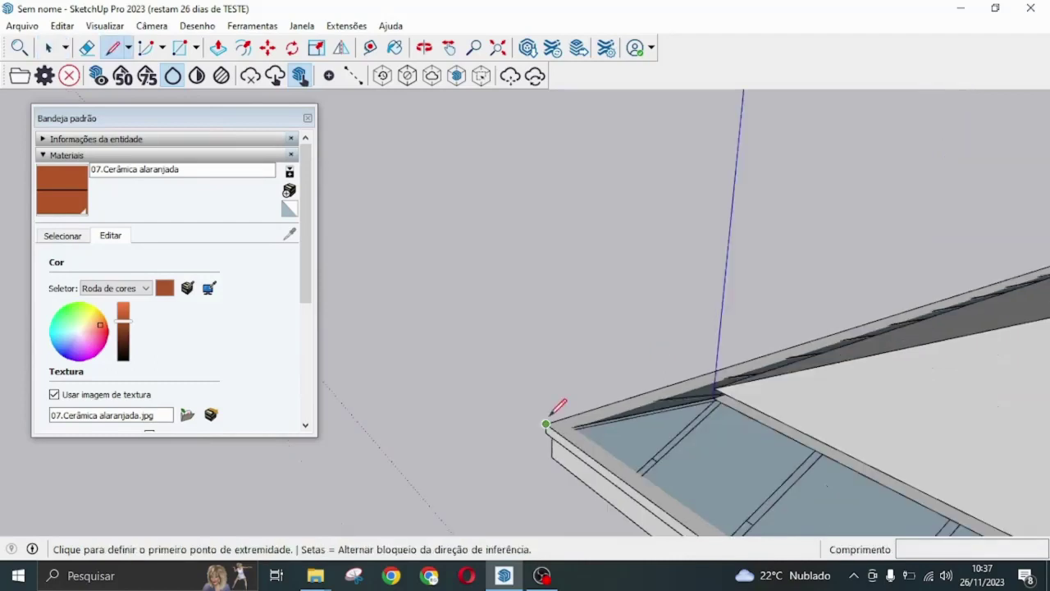
{"action": "left_click", "coordinate": [545, 425]}
{"action": "scroll", "coordinate": [720, 398], "scroll_direction": "up", "scroll_amount": 3}
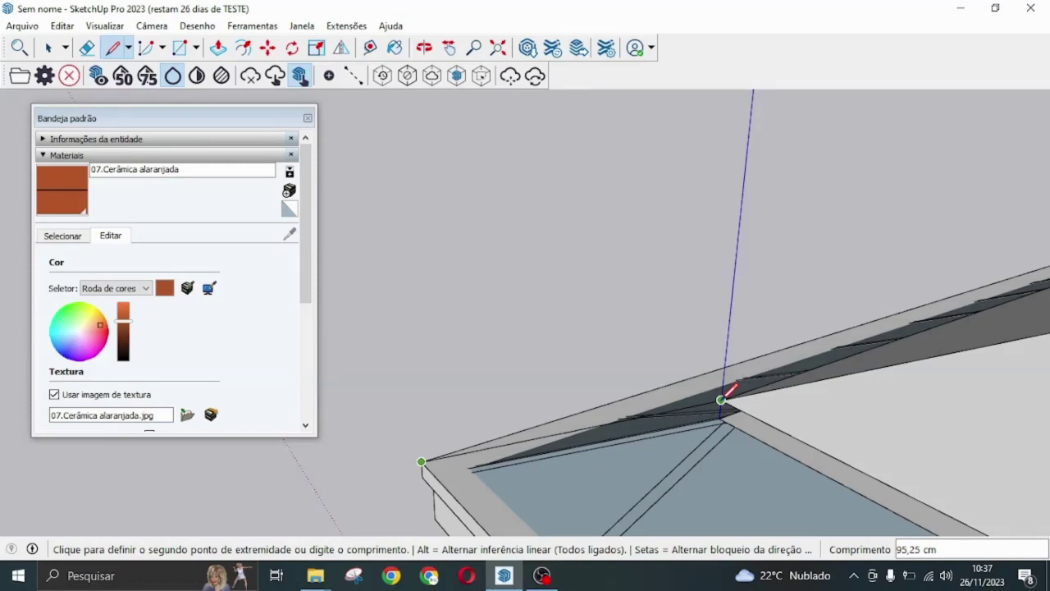
{"action": "left_click", "coordinate": [721, 400]}
{"action": "middle_click_drag", "start_coordinate": [720, 400], "coordinate": [526, 518]}
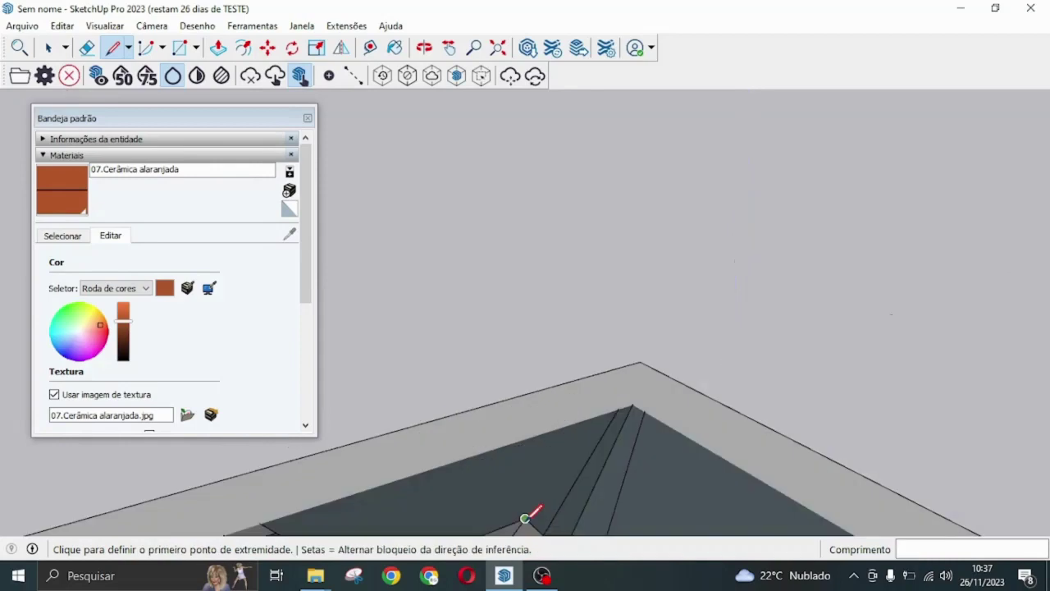
{"action": "left_click", "coordinate": [525, 519]}
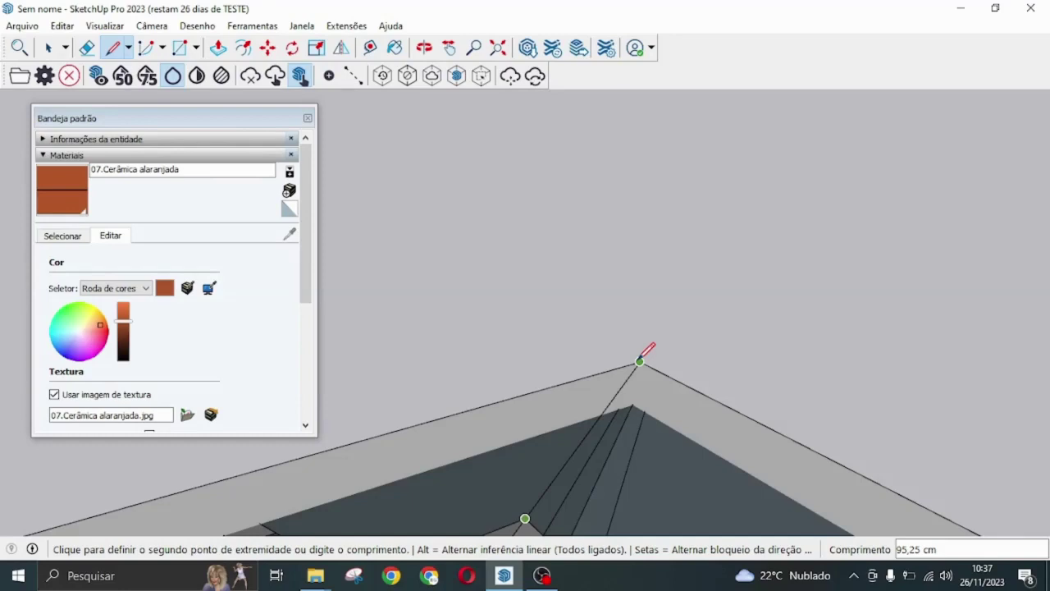
{"action": "scroll", "coordinate": [639, 361], "scroll_direction": "down", "scroll_amount": 5}
{"action": "key", "text": "e"}
{"action": "scroll", "coordinate": [619, 441], "scroll_direction": "up", "scroll_amount": 3}
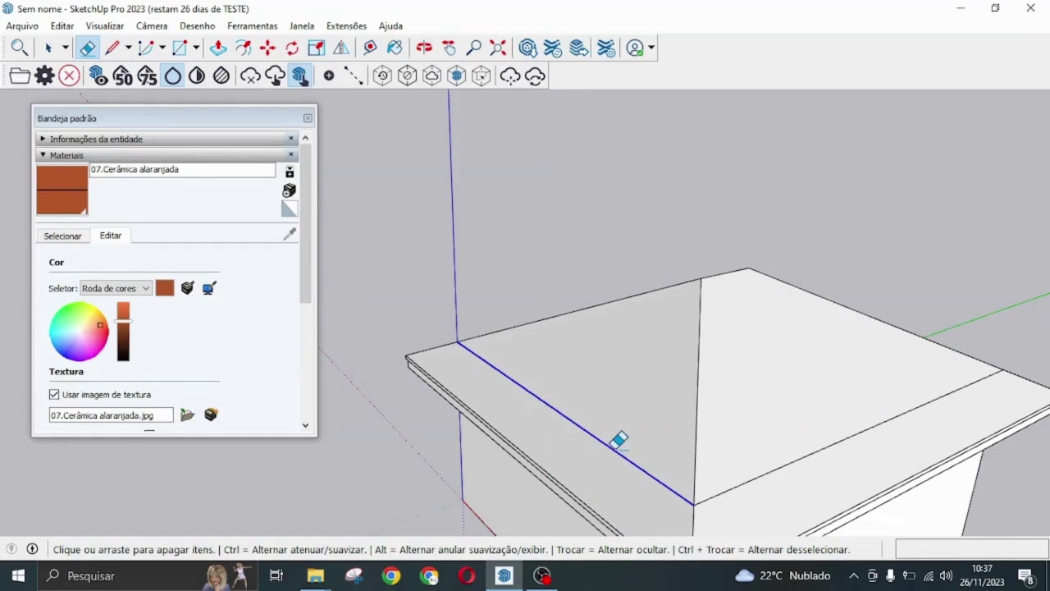
Select the front hip ridge edge and orbit to a low side view of the house walls.
{"action": "scroll", "coordinate": [618, 440], "scroll_direction": "down", "scroll_amount": 5}
{"action": "key", "text": "space"}
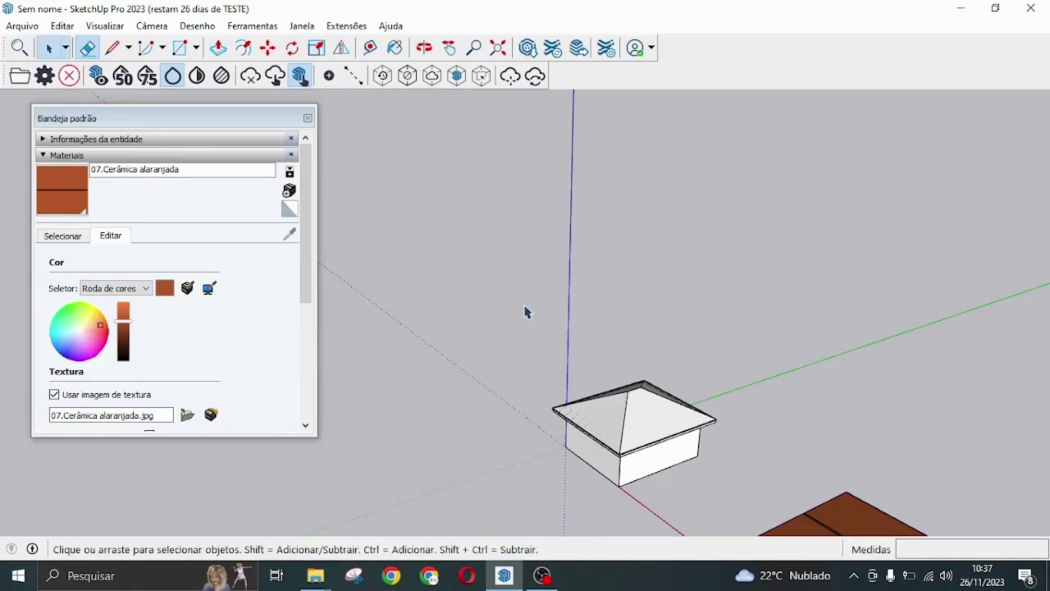
{"action": "middle_click_drag", "start_coordinate": [526, 312], "coordinate": [145, 118]}
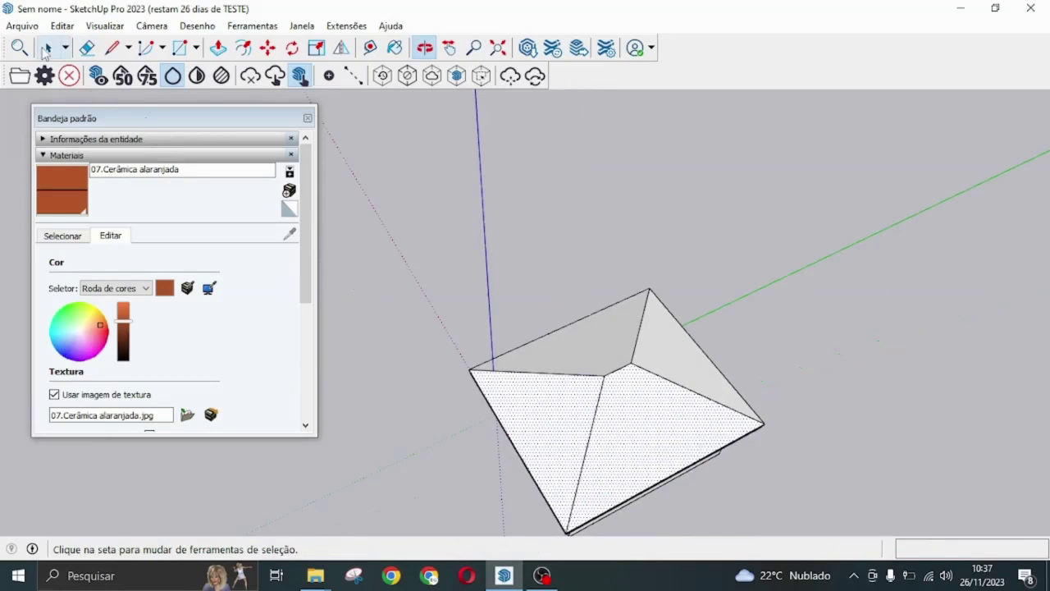
{"action": "left_click", "coordinate": [46, 49]}
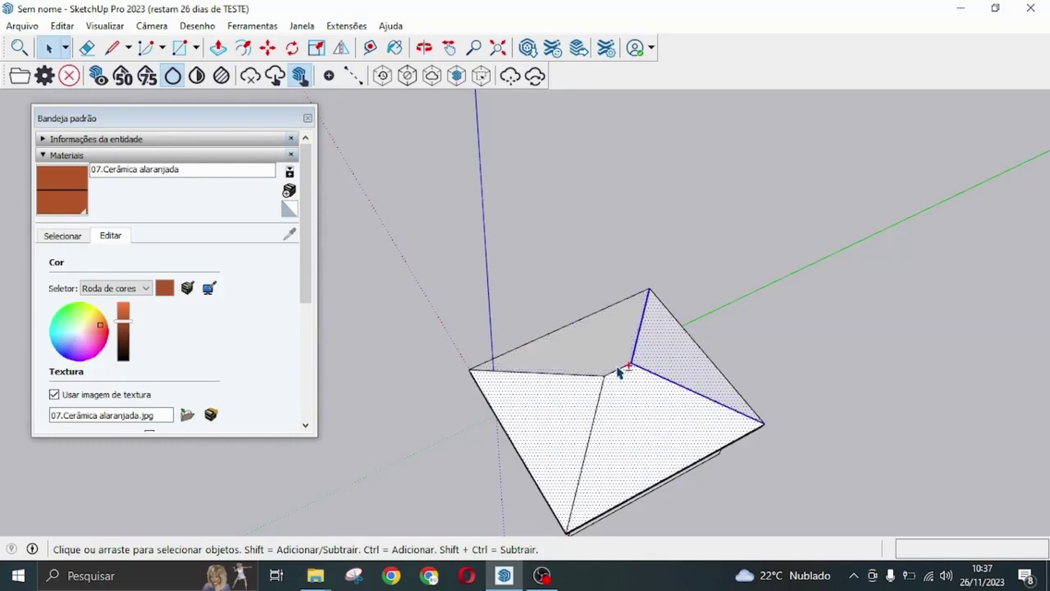
{"action": "left_click", "coordinate": [607, 392], "text": "shift"}
{"action": "left_click", "coordinate": [599, 399], "text": "shift"}
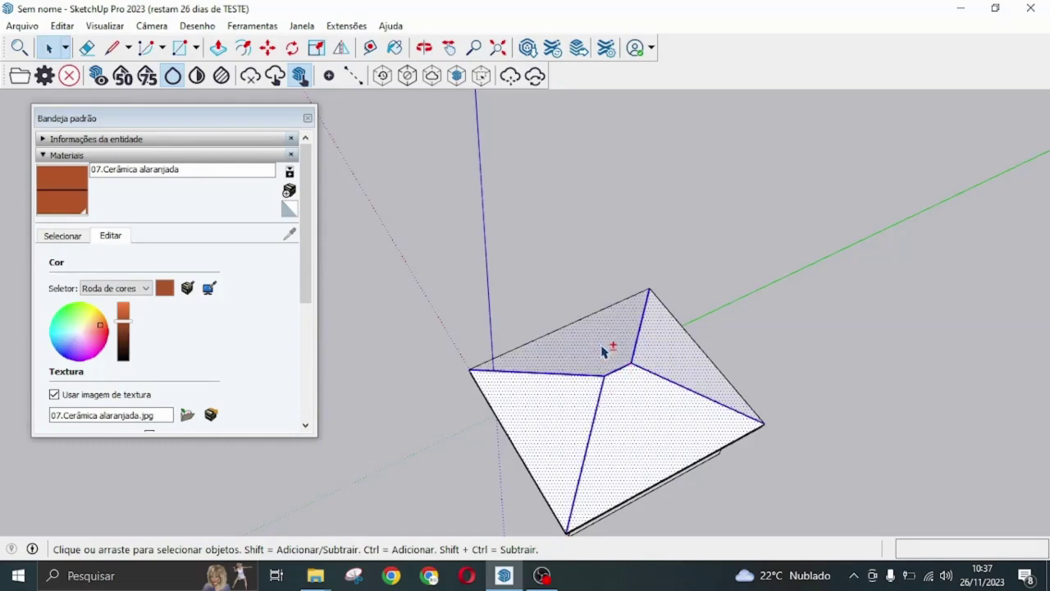
{"action": "left_click", "coordinate": [425, 47]}
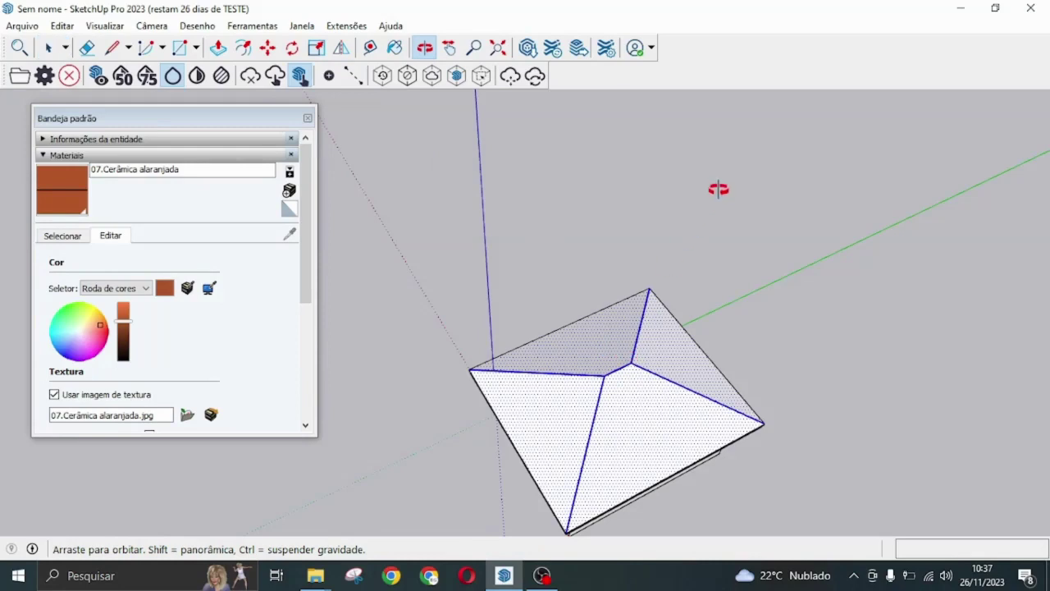
{"action": "left_click_drag", "start_coordinate": [718, 189], "coordinate": [713, 134]}
{"action": "left_click", "coordinate": [350, 27]}
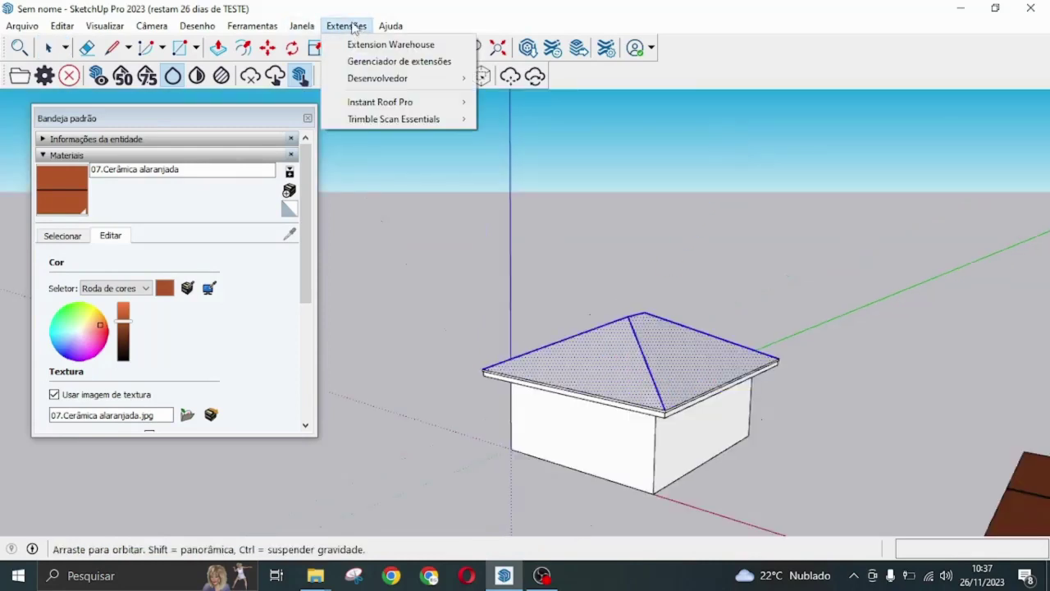
{"action": "mouse_move", "coordinate": [380, 102]}
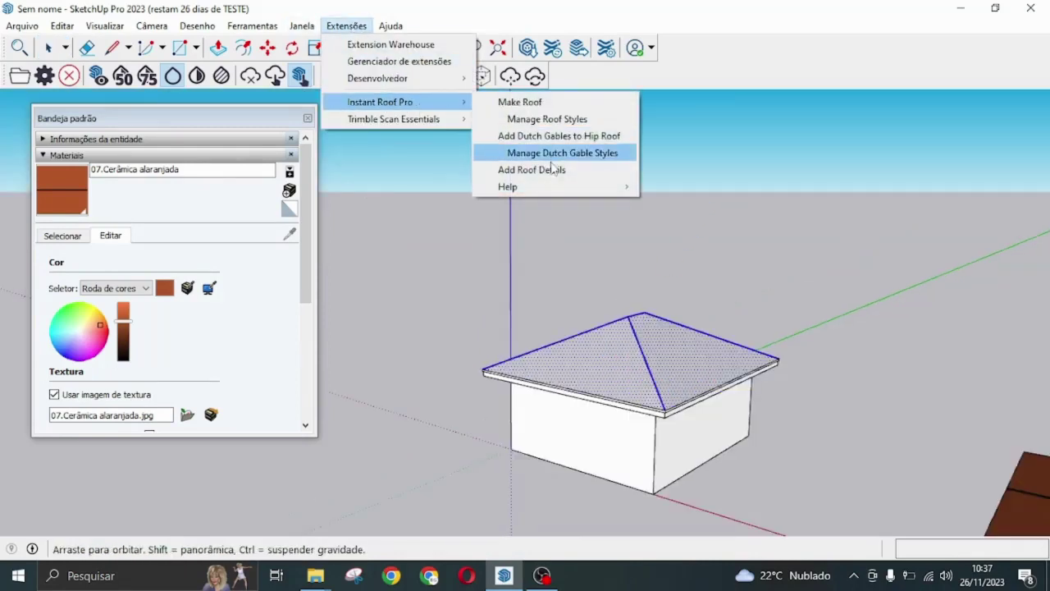
Add Mission Tile roof details to the hip roof using the 07.Cerâmica alaranjada material.
{"action": "left_click", "coordinate": [552, 169]}
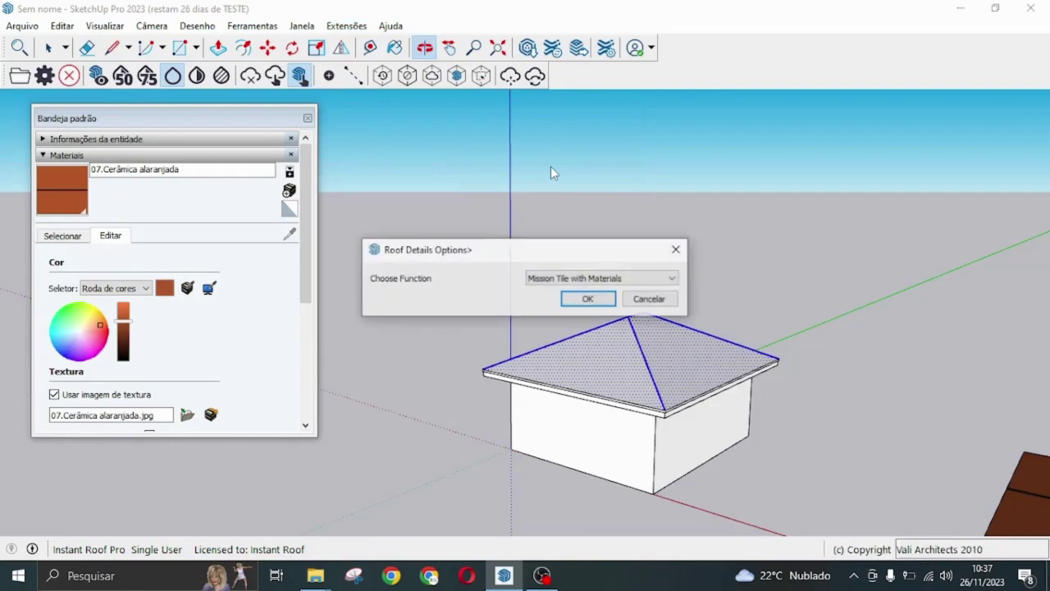
{"action": "left_click", "coordinate": [603, 299]}
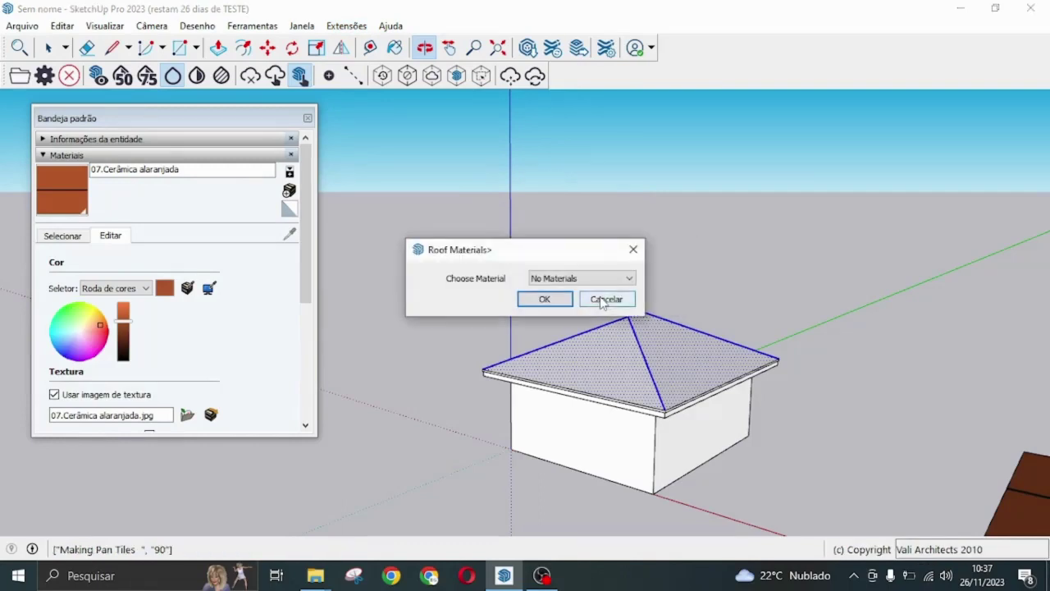
{"action": "left_click", "coordinate": [630, 279]}
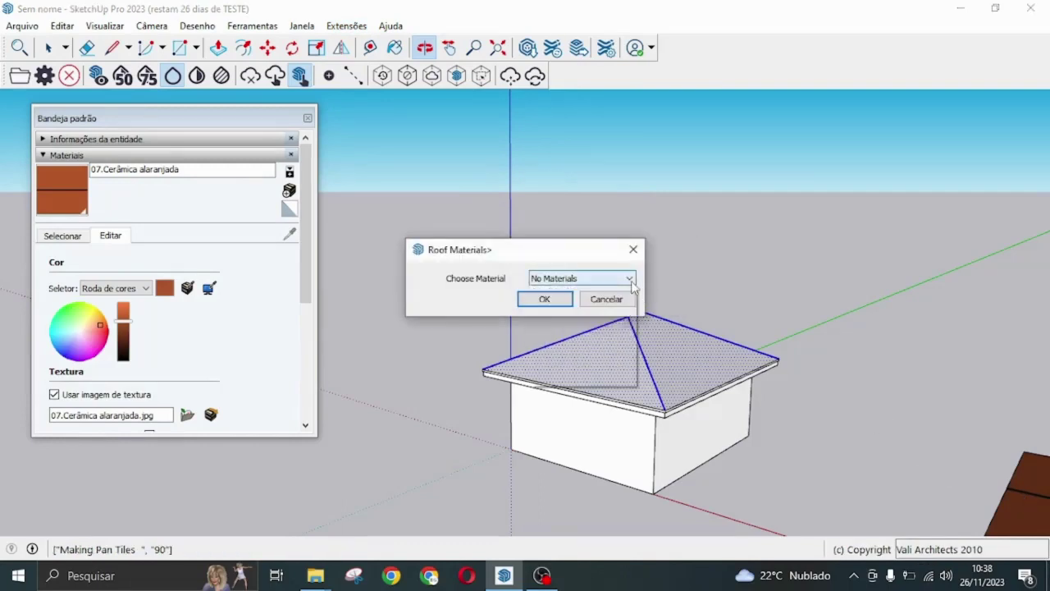
{"action": "left_click", "coordinate": [564, 372]}
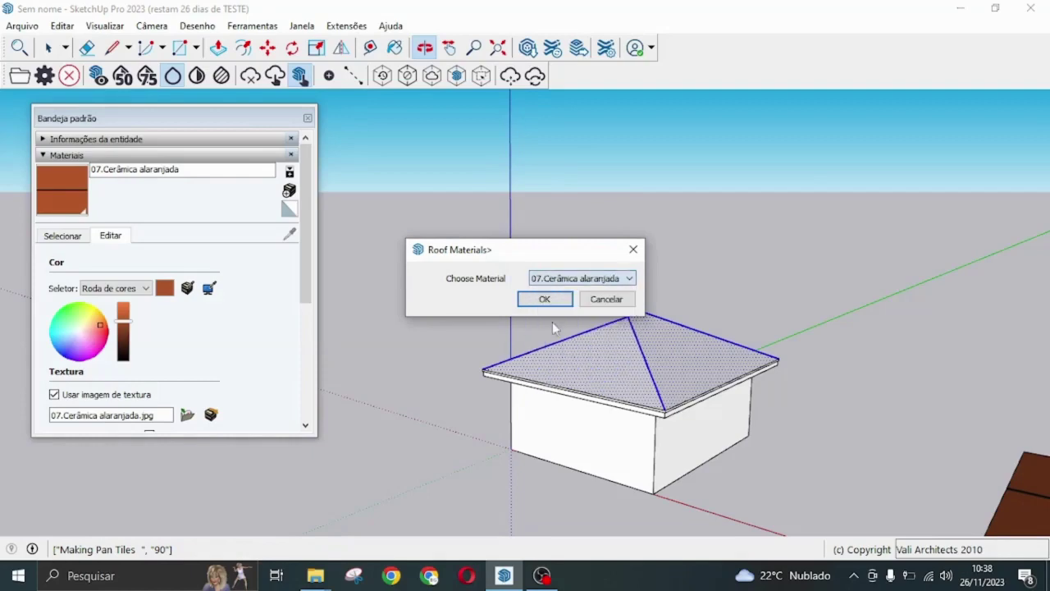
{"action": "left_click", "coordinate": [546, 300]}
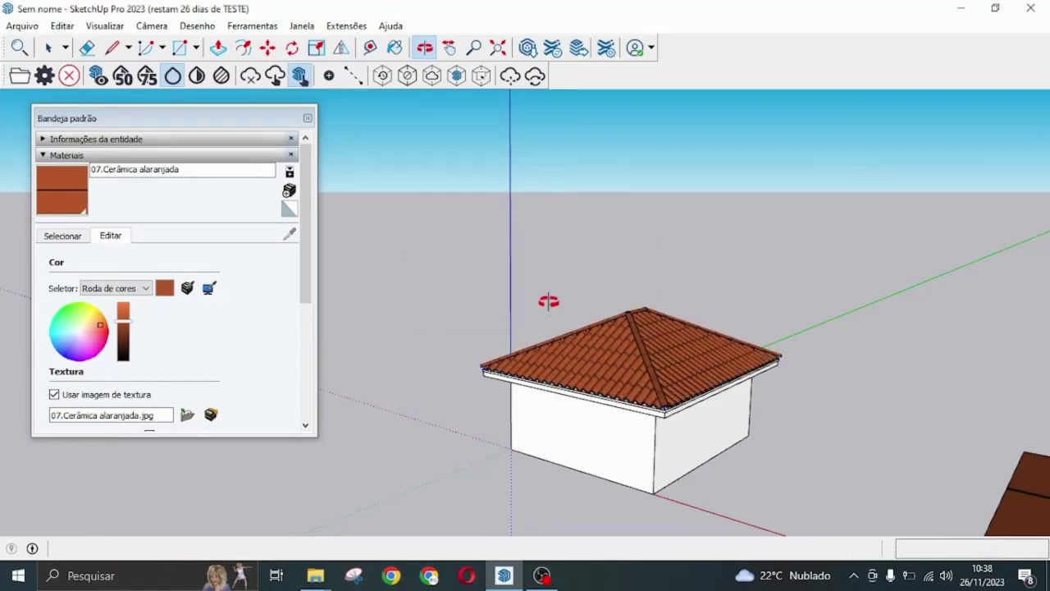
{"action": "scroll", "coordinate": [641, 363], "scroll_direction": "up", "scroll_amount": 3}
{"action": "scroll", "coordinate": [678, 371], "scroll_direction": "up", "scroll_amount": 3}
{"action": "scroll", "coordinate": [657, 394], "scroll_direction": "up", "scroll_amount": 1}
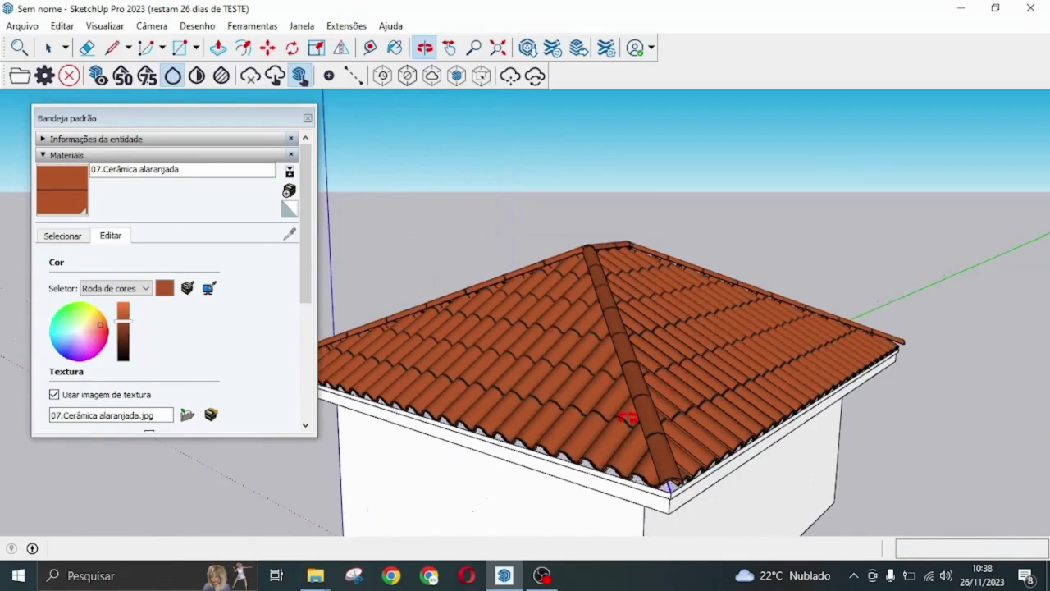
{"action": "scroll", "coordinate": [607, 427], "scroll_direction": "up", "scroll_amount": 1}
{"action": "scroll", "coordinate": [567, 435], "scroll_direction": "up", "scroll_amount": 2}
{"action": "scroll", "coordinate": [578, 420], "scroll_direction": "up", "scroll_amount": 2}
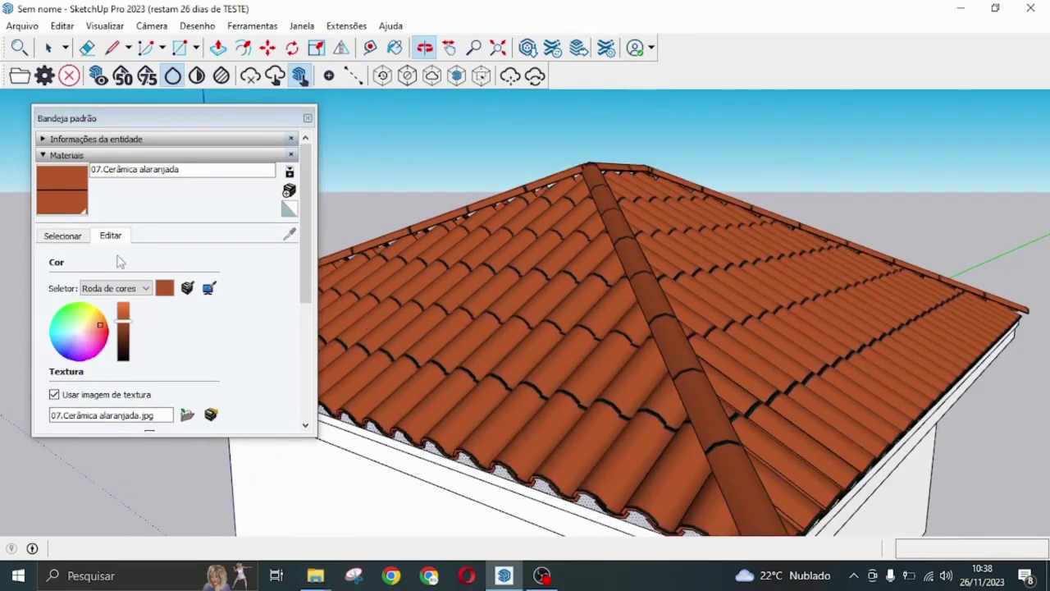
{"action": "scroll", "coordinate": [303, 374], "scroll_direction": "down", "scroll_amount": 1}
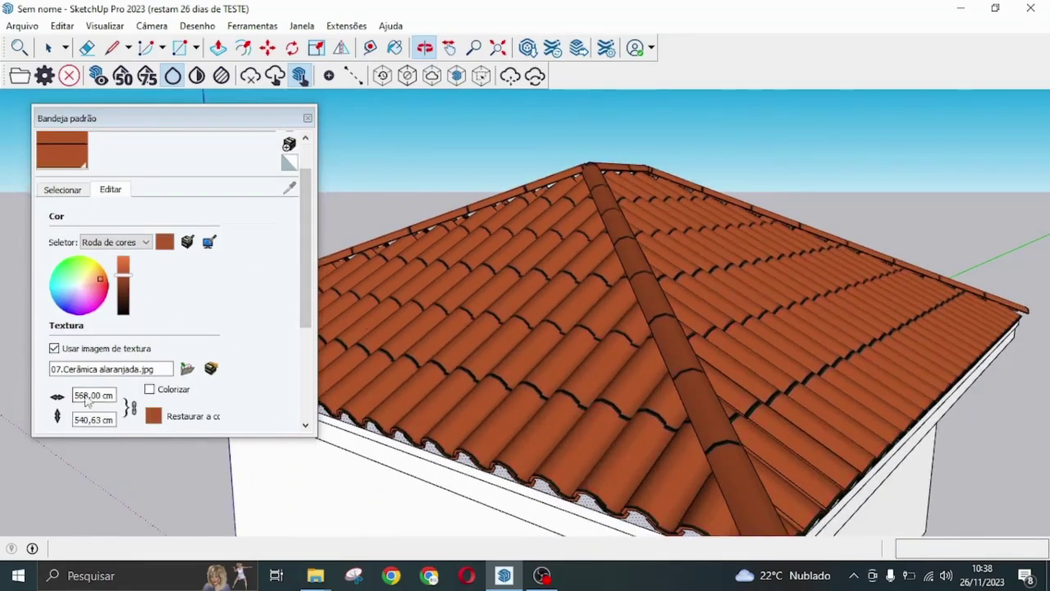
Set the roof texture width to 368 cm and orbit around the tiled roof.
{"action": "left_click", "coordinate": [80, 396]}
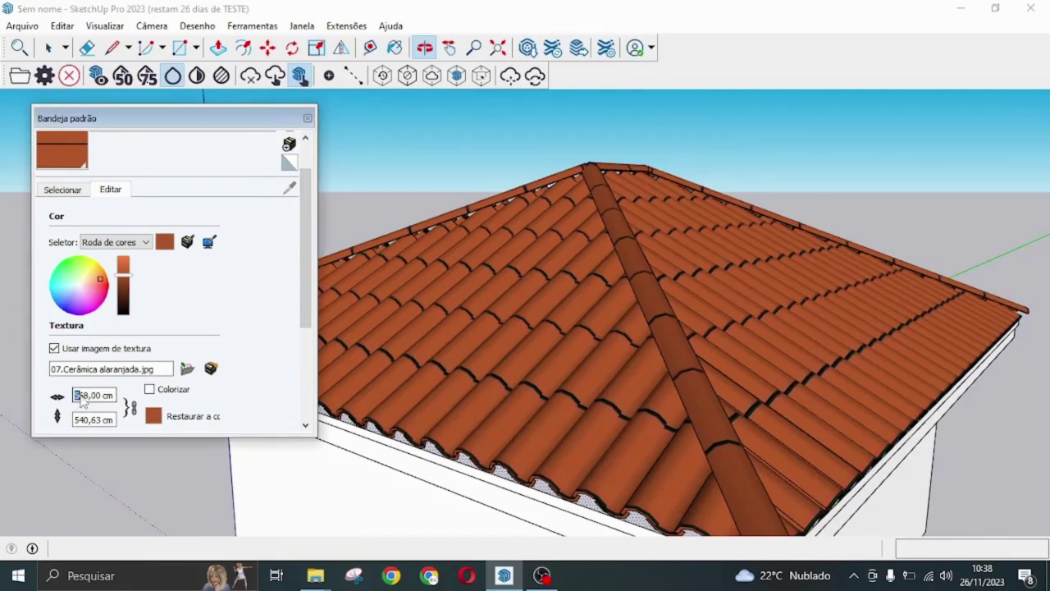
{"action": "key", "text": "Return"}
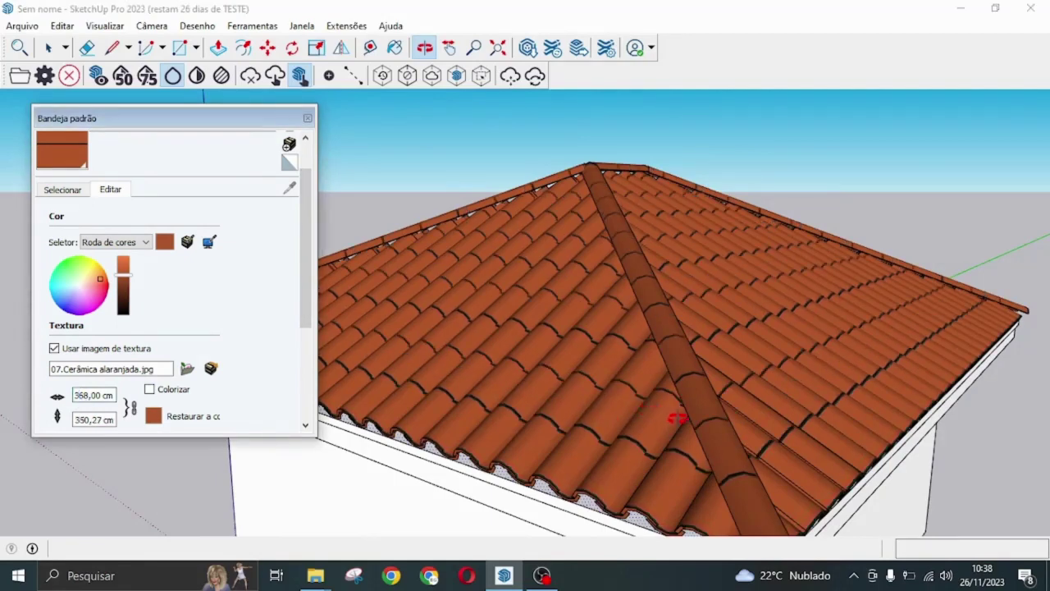
{"action": "scroll", "coordinate": [677, 410], "scroll_direction": "down", "scroll_amount": 3}
{"action": "scroll", "coordinate": [682, 380], "scroll_direction": "down", "scroll_amount": 2}
{"action": "middle_click_drag", "start_coordinate": [684, 375], "coordinate": [544, 327]}
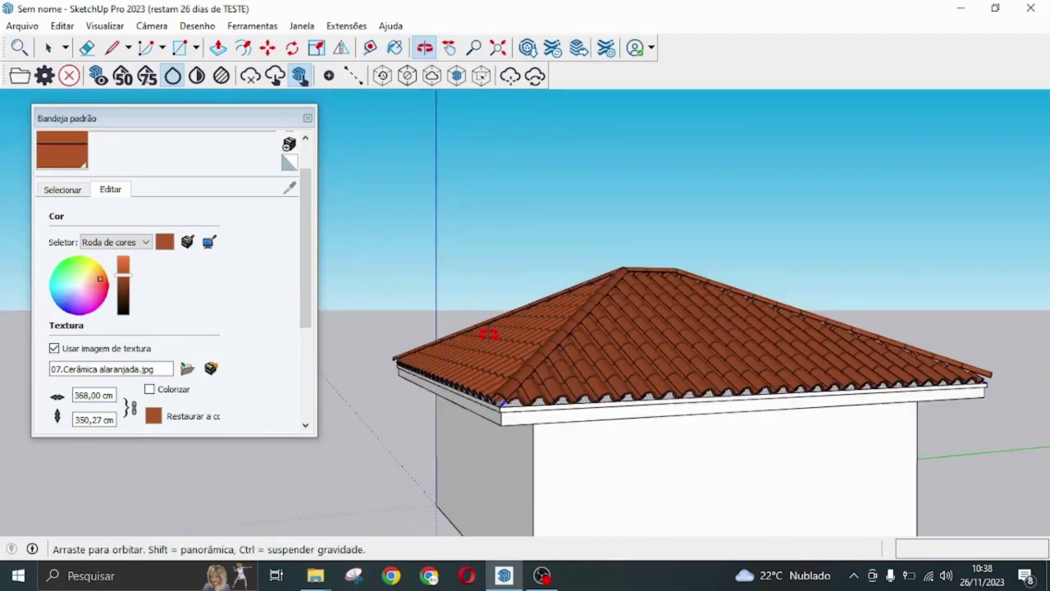
{"action": "middle_click_drag", "start_coordinate": [926, 468], "coordinate": [922, 468]}
{"action": "middle_click_drag", "start_coordinate": [767, 347], "coordinate": [493, 298]}
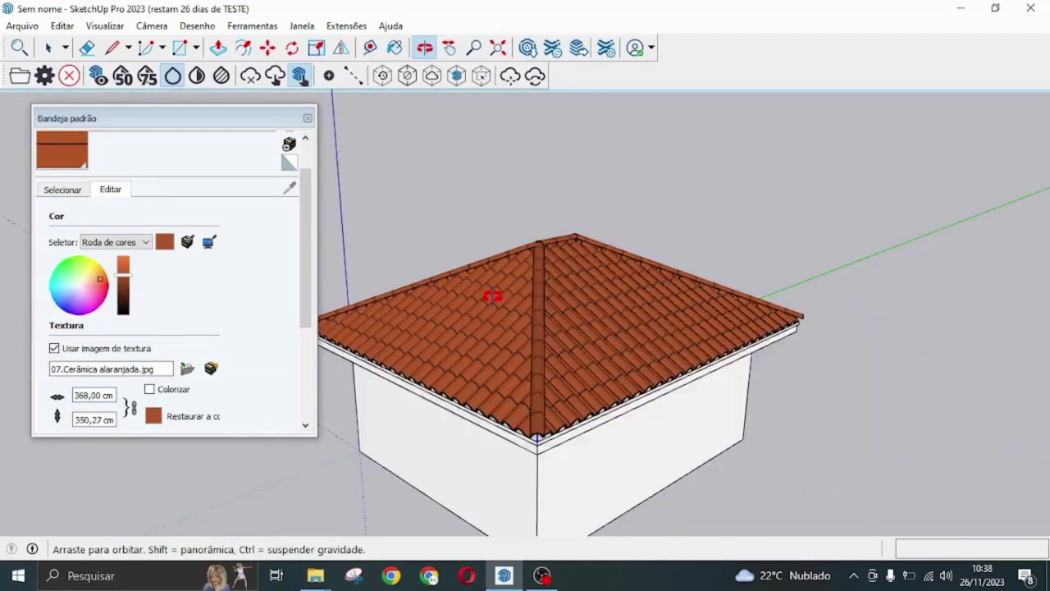
Zoom in and out to inspect the tiles, then revert the roof to its untiled state.
{"action": "scroll", "coordinate": [492, 296], "scroll_direction": "down", "scroll_amount": 2}
{"action": "scroll", "coordinate": [525, 328], "scroll_direction": "up", "scroll_amount": 1}
{"action": "scroll", "coordinate": [558, 345], "scroll_direction": "up", "scroll_amount": 2}
{"action": "scroll", "coordinate": [490, 327], "scroll_direction": "down", "scroll_amount": 2}
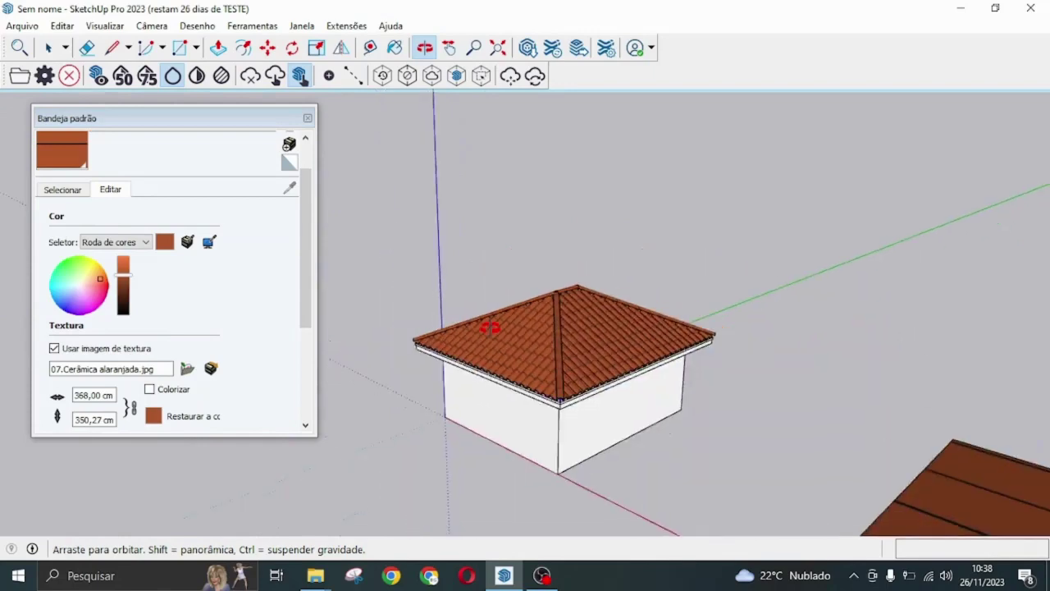
{"action": "scroll", "coordinate": [490, 328], "scroll_direction": "down", "scroll_amount": 2}
{"action": "key", "text": "space"}
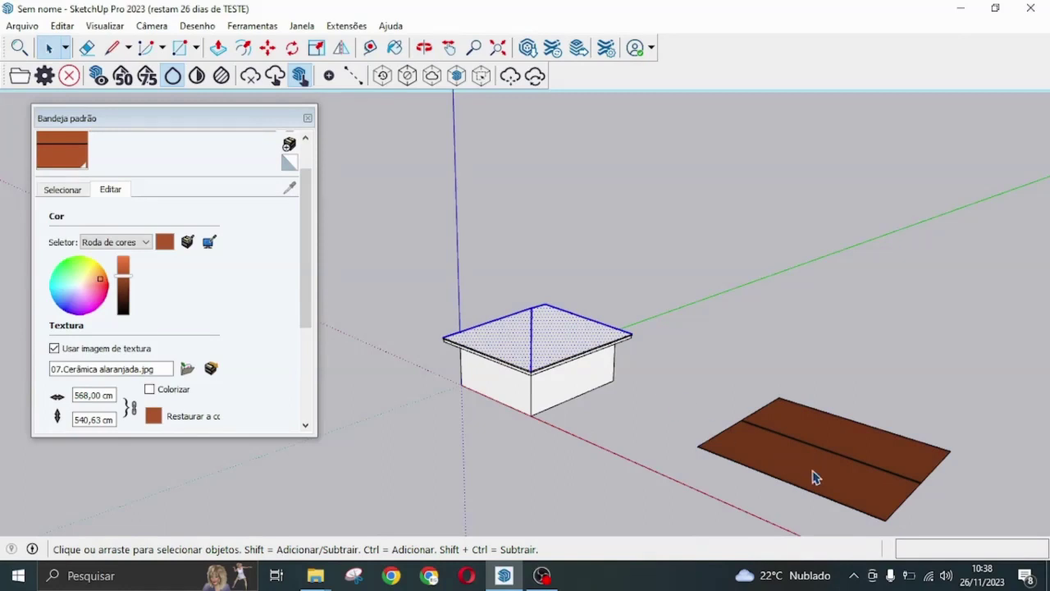
Make the brown tile slab's texture projected via Textura > Projetada.
{"action": "left_click", "coordinate": [815, 478]}
{"action": "key", "text": "Delete"}
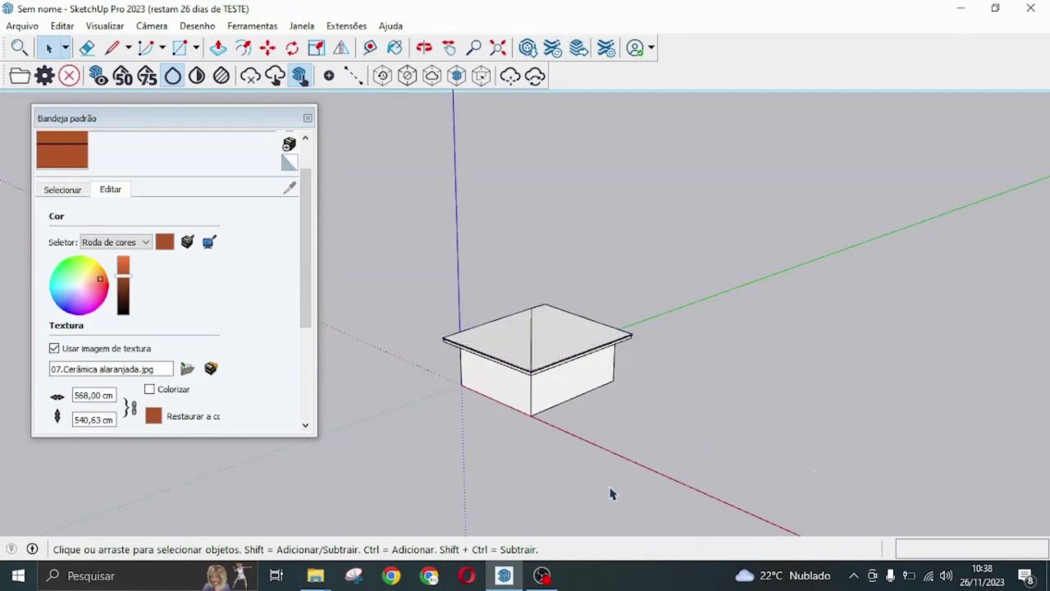
{"action": "key", "text": "ctrl+z"}
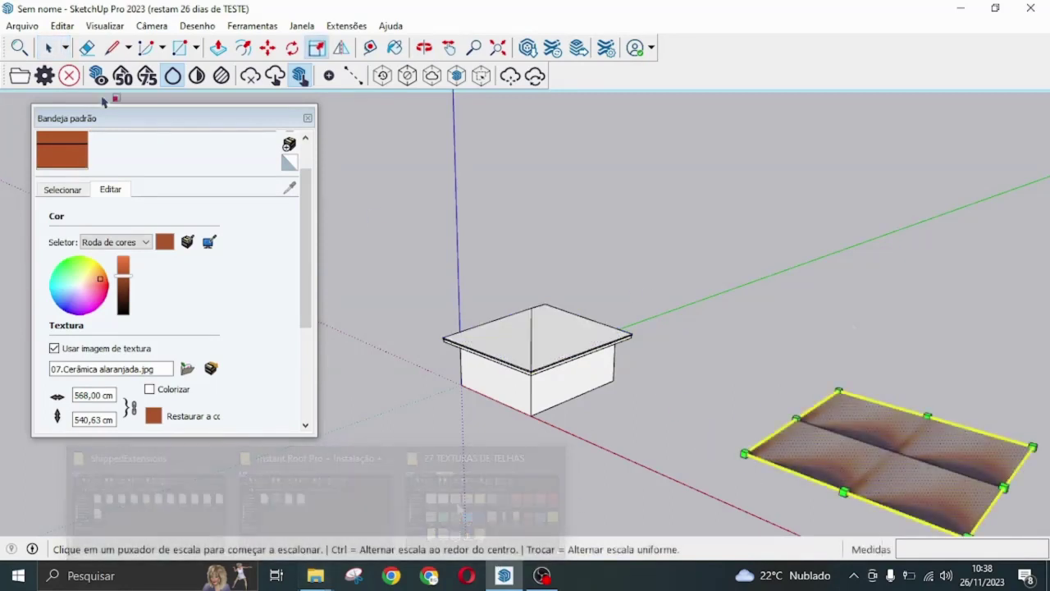
{"action": "left_click", "coordinate": [50, 48]}
{"action": "right_click", "coordinate": [830, 443]}
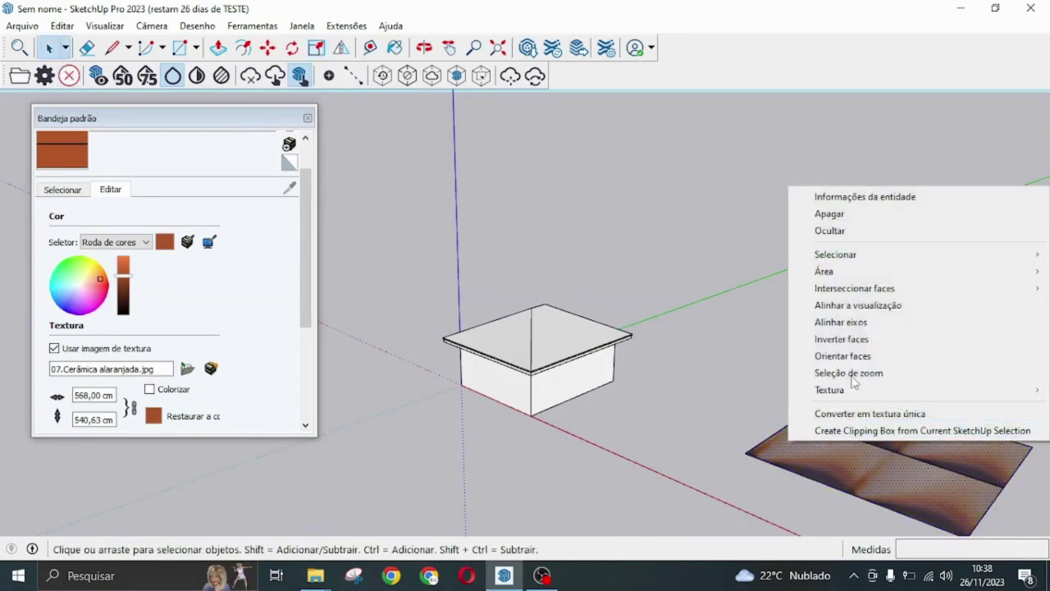
{"action": "mouse_move", "coordinate": [830, 390]}
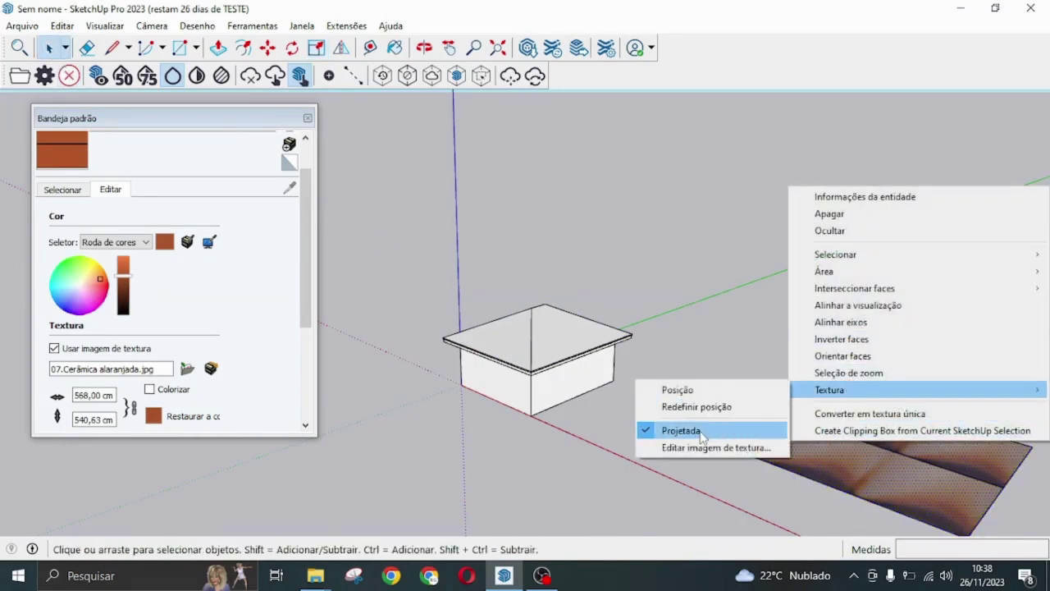
{"action": "left_click", "coordinate": [697, 433]}
Sample the slab's blended tile texture from the model's materials.
{"action": "left_click", "coordinate": [64, 189]}
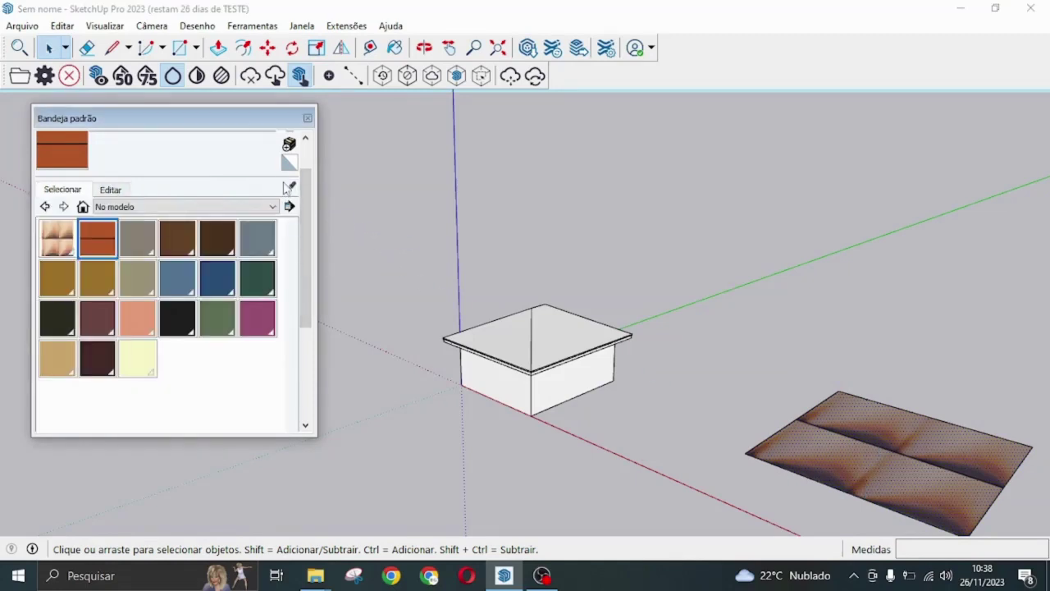
{"action": "left_click", "coordinate": [289, 187]}
{"action": "left_click", "coordinate": [830, 423]}
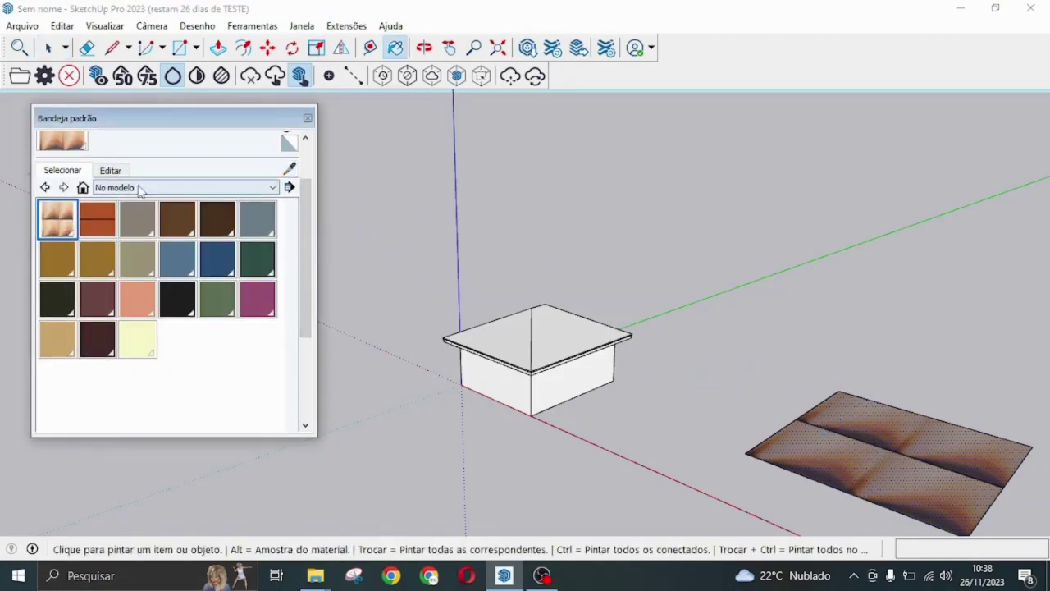
{"action": "scroll", "coordinate": [161, 182], "scroll_direction": "up", "scroll_amount": 2}
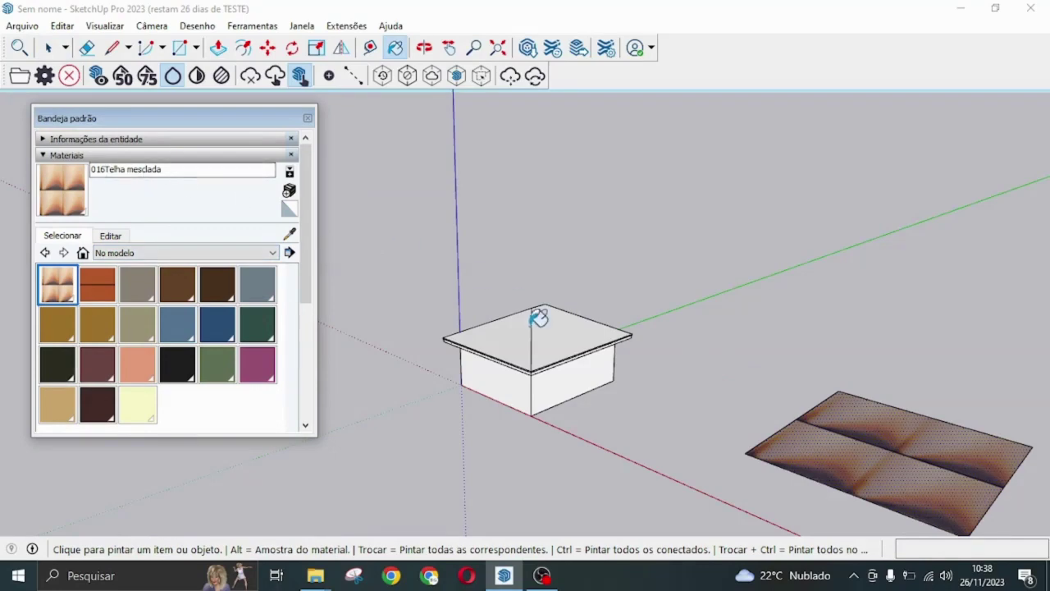
From an overhead view, select the front and left roof faces, eave edges and hip edges.
{"action": "left_click", "coordinate": [424, 48]}
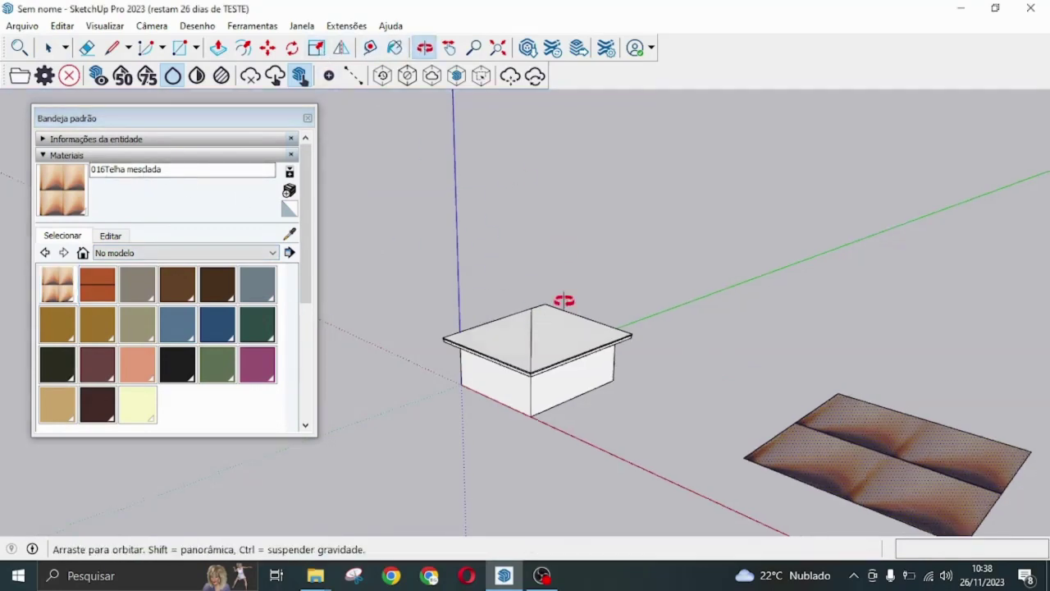
{"action": "left_click_drag", "start_coordinate": [563, 300], "coordinate": [534, 344]}
{"action": "left_click", "coordinate": [48, 48]}
{"action": "scroll", "coordinate": [574, 336], "scroll_direction": "up", "scroll_amount": 3}
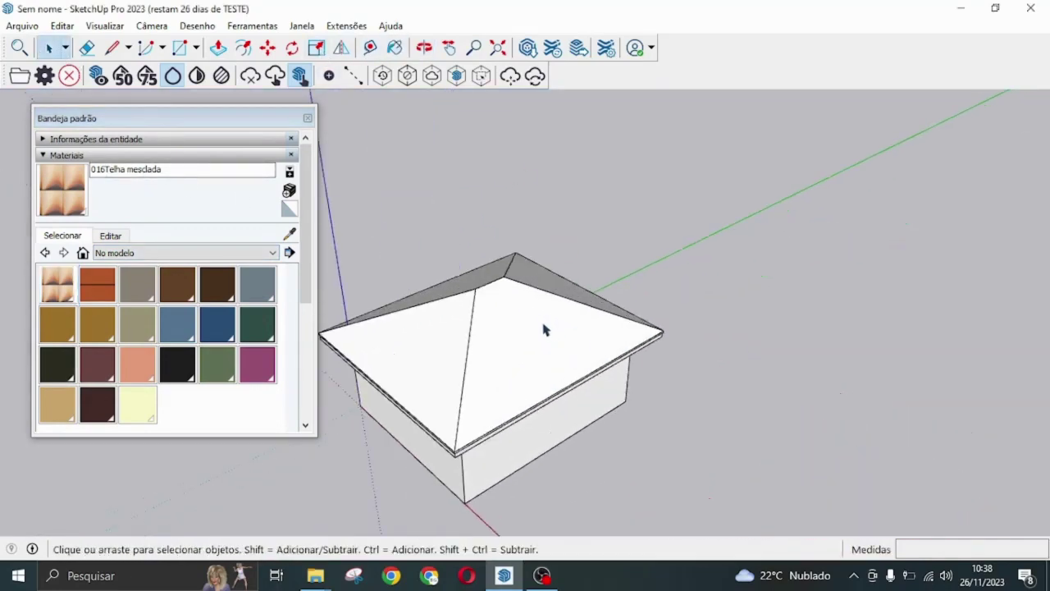
{"action": "left_click", "coordinate": [510, 309]}
{"action": "scroll", "coordinate": [511, 309], "scroll_direction": "up", "scroll_amount": 3}
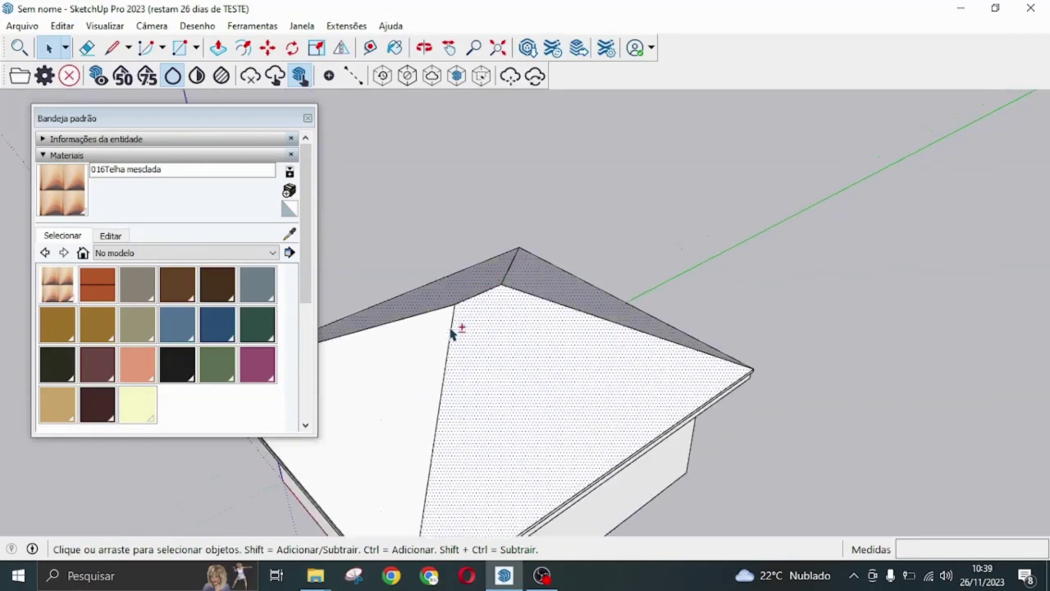
{"action": "left_click", "coordinate": [437, 361], "text": "ctrl"}
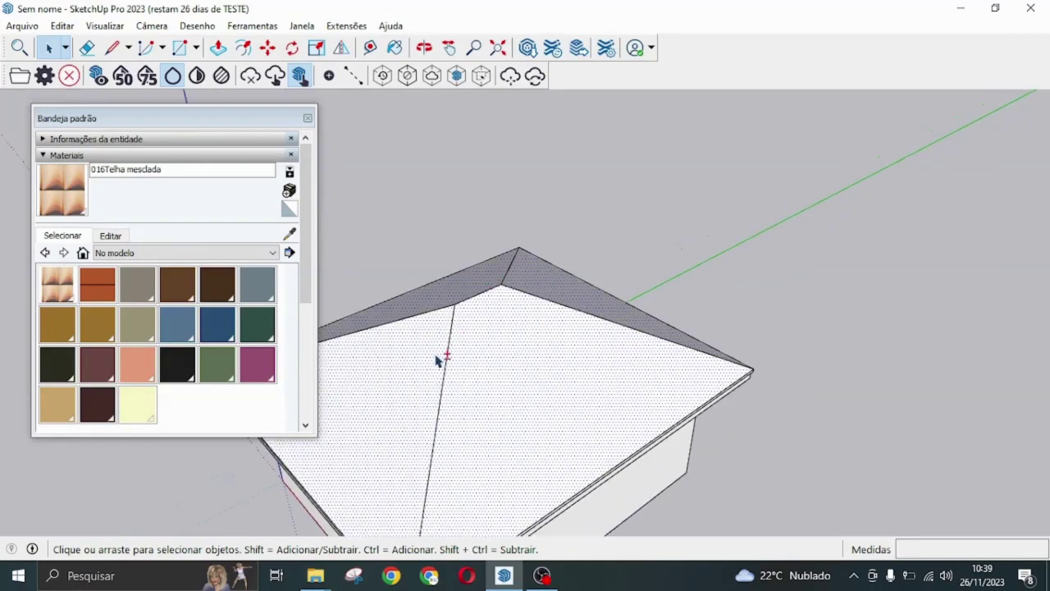
{"action": "left_click", "coordinate": [457, 307], "text": "shift"}
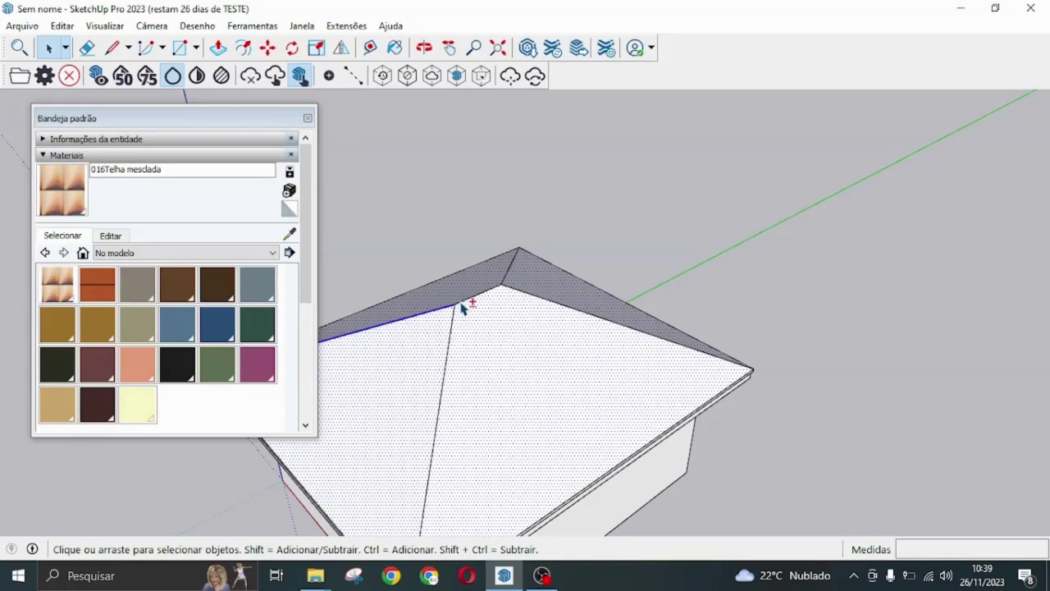
{"action": "left_click", "coordinate": [508, 276], "text": "shift"}
{"action": "left_click", "coordinate": [510, 289], "text": "shift"}
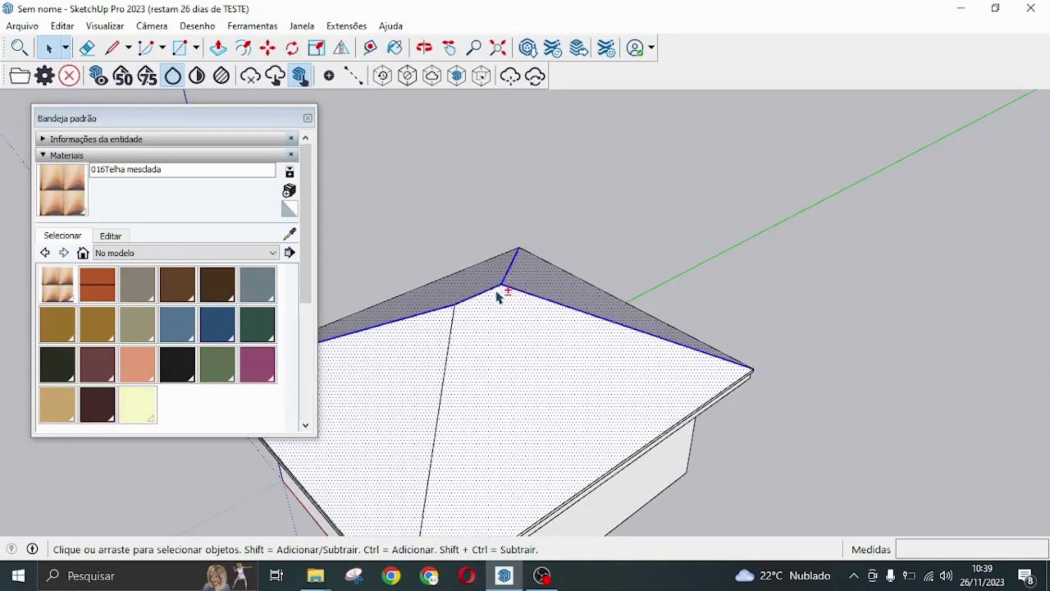
{"action": "left_click", "coordinate": [452, 340], "text": "shift"}
Zoom out and bring up the Instant Roof Pro extension menu.
{"action": "scroll", "coordinate": [630, 422], "scroll_direction": "down", "scroll_amount": 3}
{"action": "scroll", "coordinate": [630, 422], "scroll_direction": "down", "scroll_amount": 2}
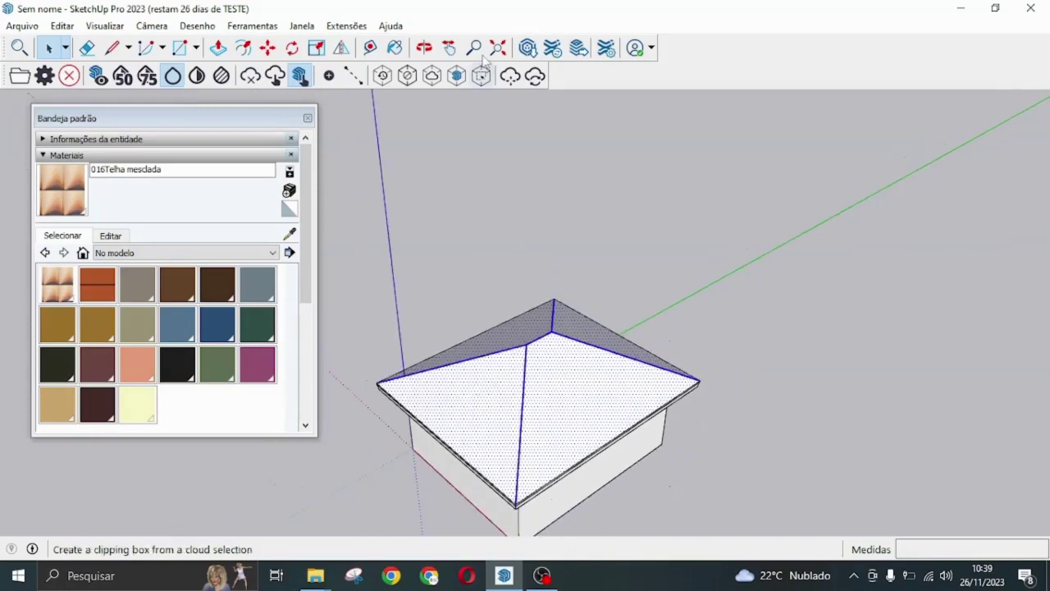
{"action": "left_click", "coordinate": [347, 26]}
{"action": "mouse_move", "coordinate": [380, 102]}
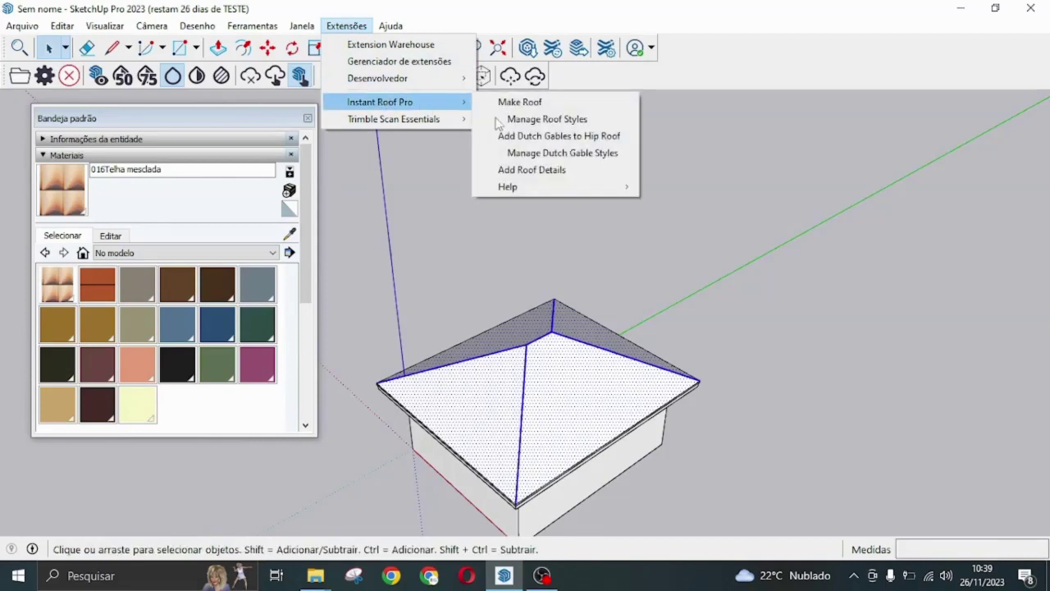
Add Mission Tile with Materials roof details using 016Telha mesclada as the tile material.
{"action": "left_click", "coordinate": [535, 174]}
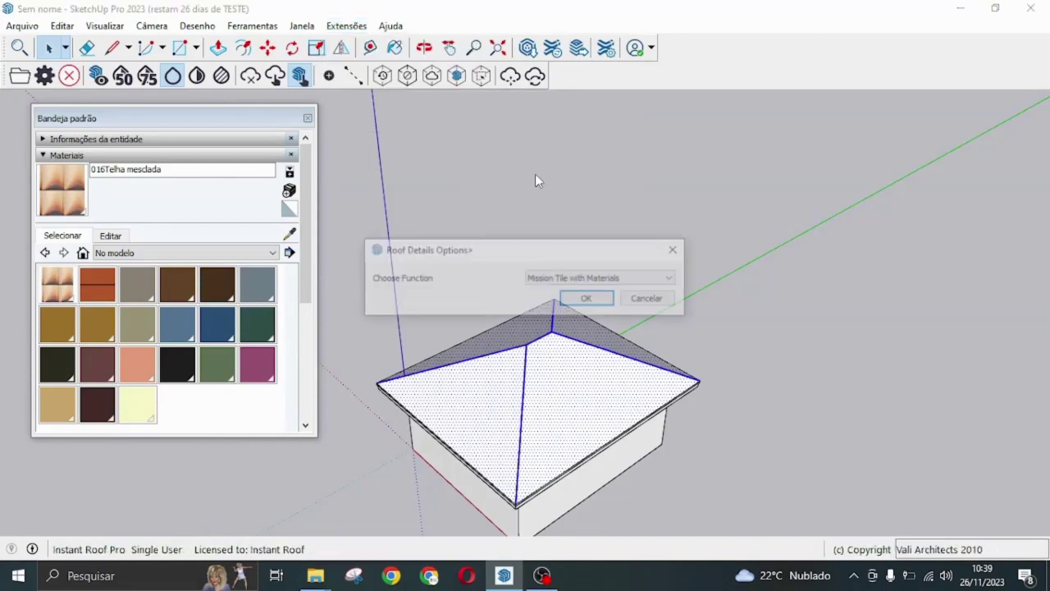
{"action": "left_click", "coordinate": [591, 301]}
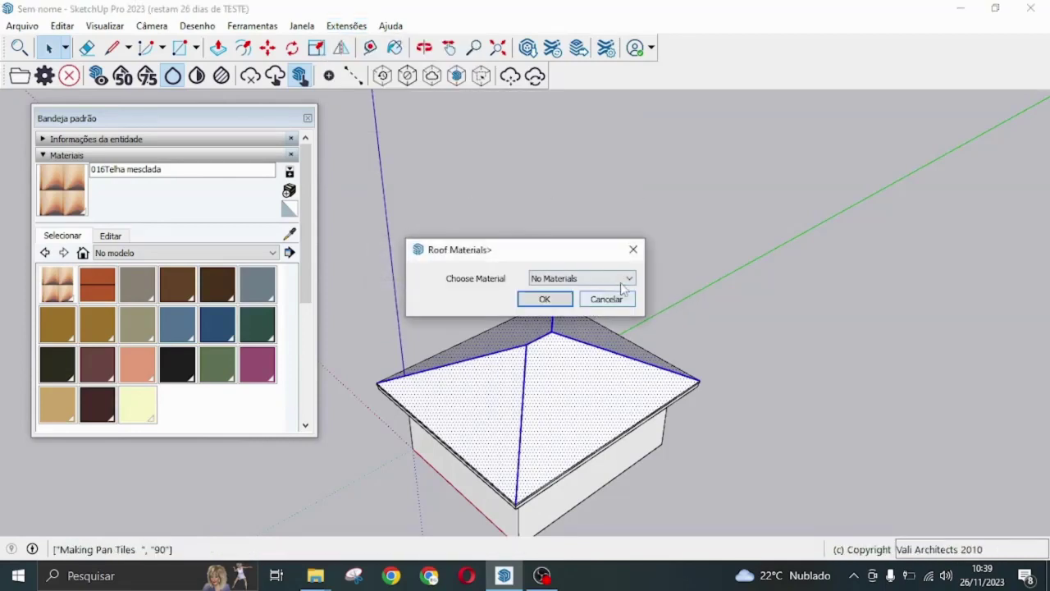
{"action": "left_click", "coordinate": [629, 280]}
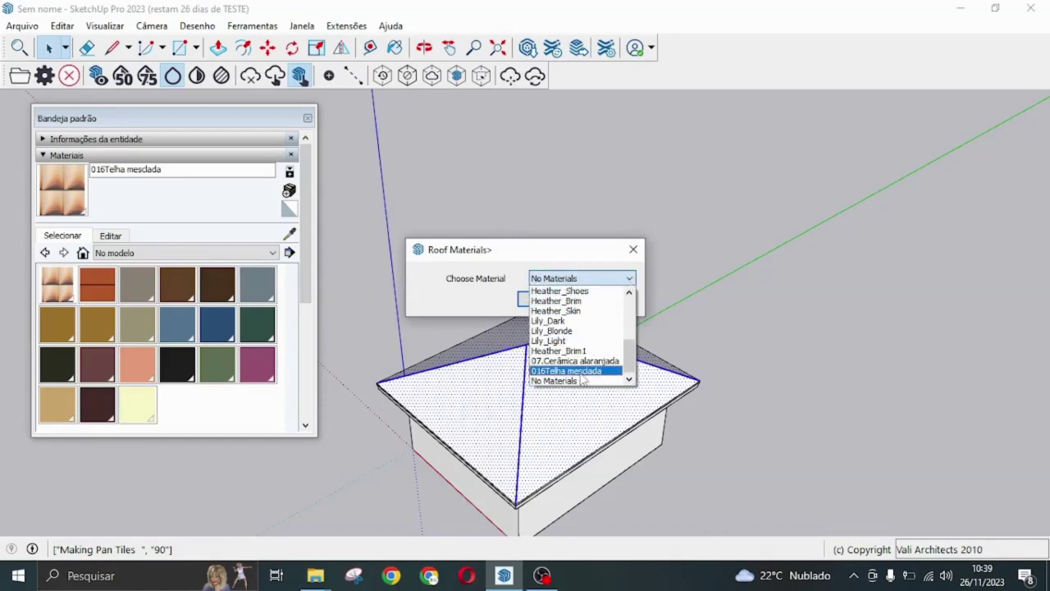
{"action": "left_click", "coordinate": [581, 369]}
{"action": "left_click", "coordinate": [544, 299]}
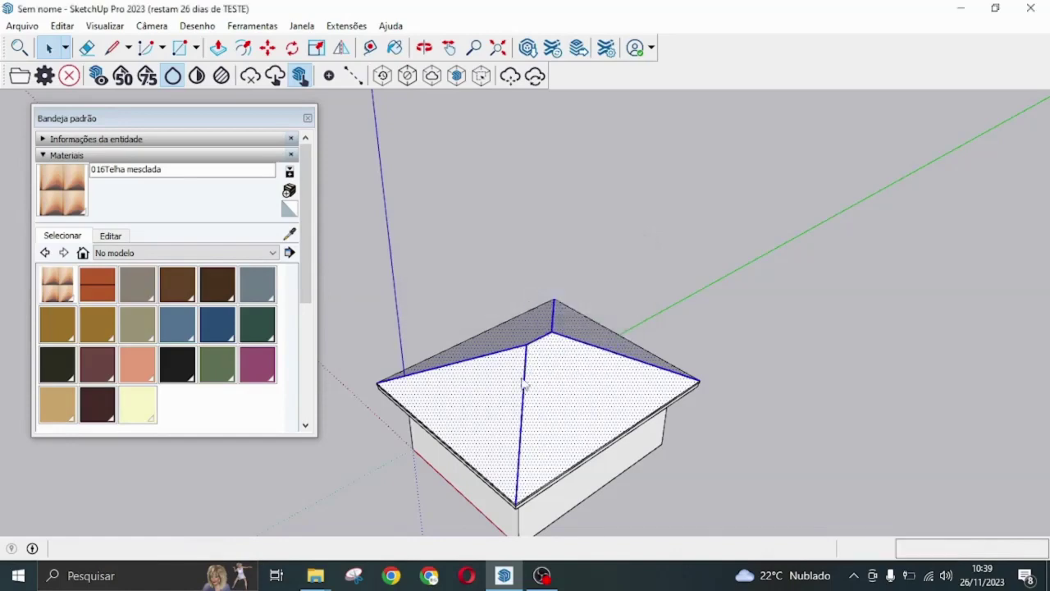
{"action": "scroll", "coordinate": [510, 420], "scroll_direction": "up", "scroll_amount": 2}
{"action": "scroll", "coordinate": [493, 448], "scroll_direction": "up", "scroll_amount": 2}
Unlink the tile texture's width and height, then set its height to 483 cm.
{"action": "scroll", "coordinate": [481, 476], "scroll_direction": "up", "scroll_amount": 2}
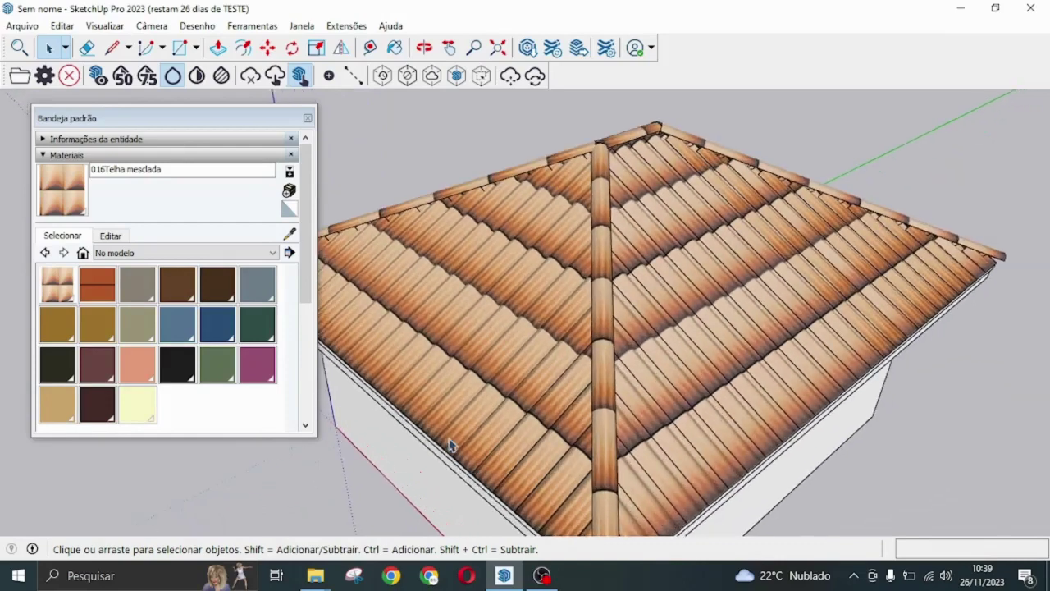
{"action": "left_click", "coordinate": [107, 237]}
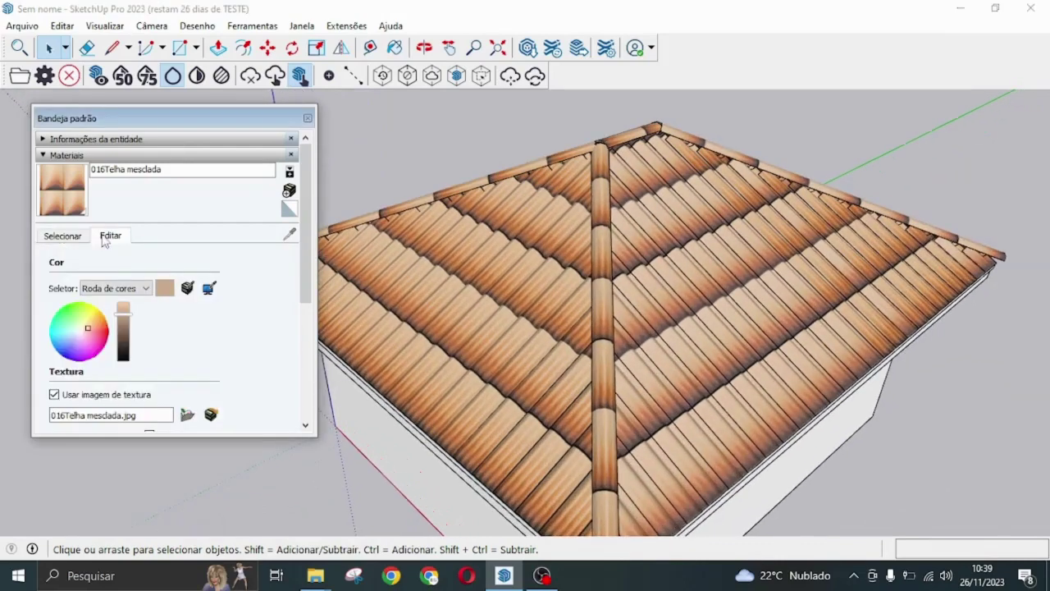
{"action": "scroll", "coordinate": [279, 334], "scroll_direction": "down", "scroll_amount": 3}
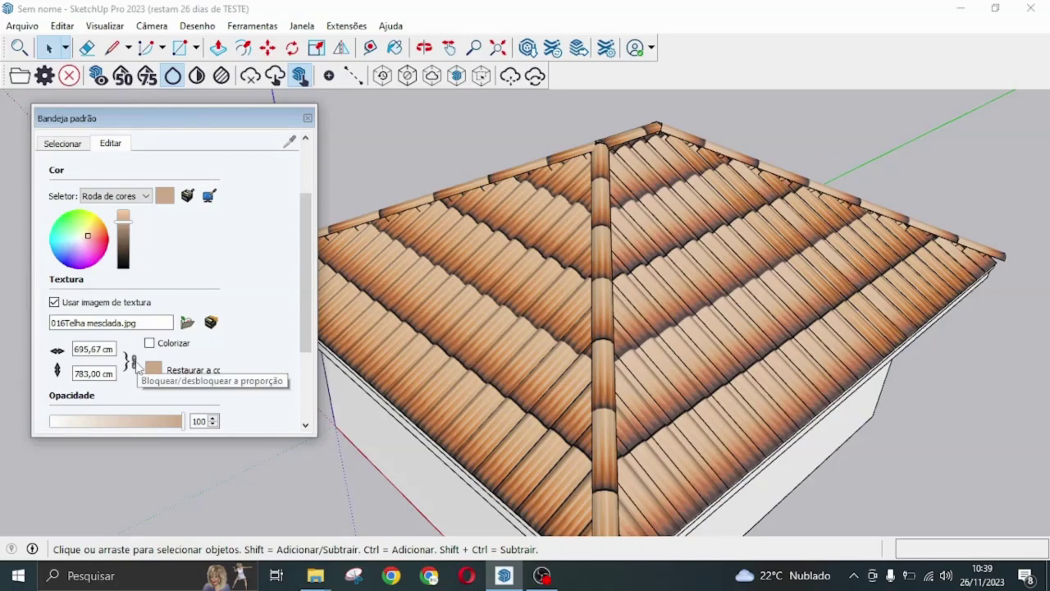
{"action": "left_click", "coordinate": [135, 366]}
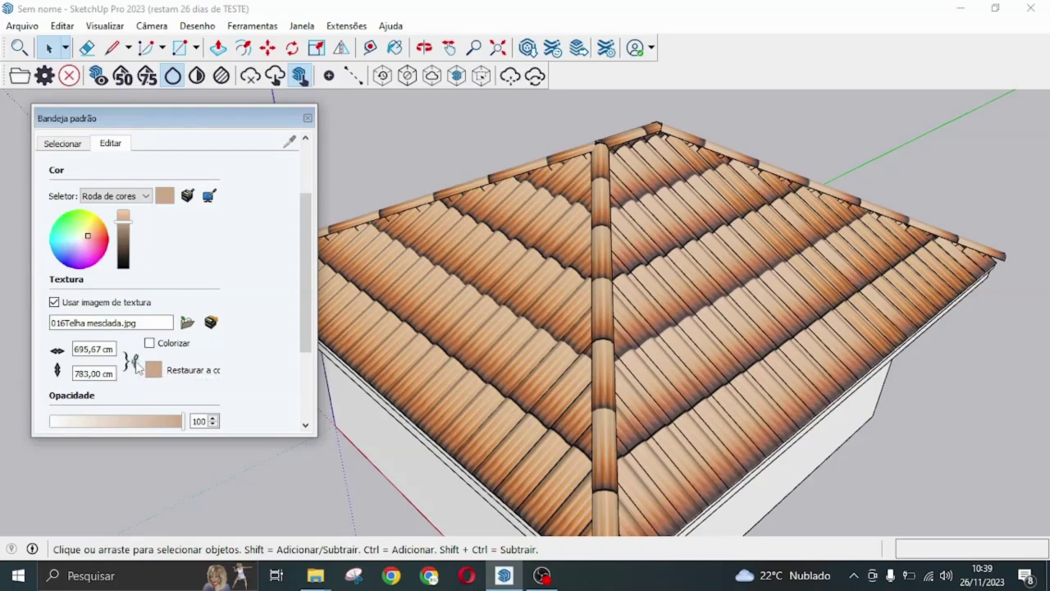
{"action": "left_click", "coordinate": [100, 376]}
{"action": "type", "text": "483"}
{"action": "key", "text": "Return"}
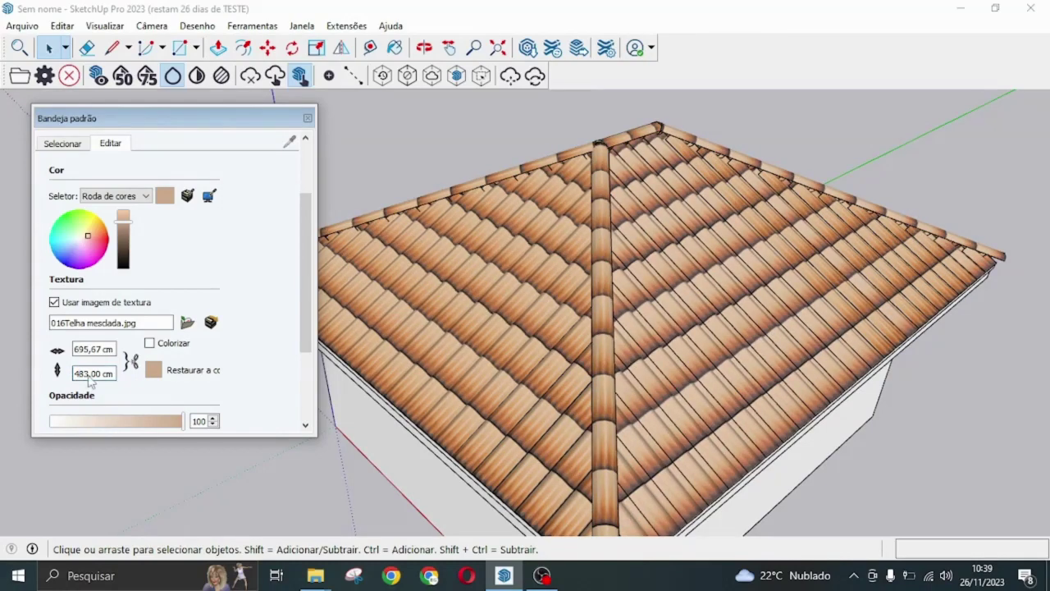
Edit the texture width value, entering 15 and reselecting its leading digit.
{"action": "left_click", "coordinate": [92, 355]}
{"action": "type", "text": "15"}
{"action": "scroll", "coordinate": [481, 471], "scroll_direction": "up", "scroll_amount": 1}
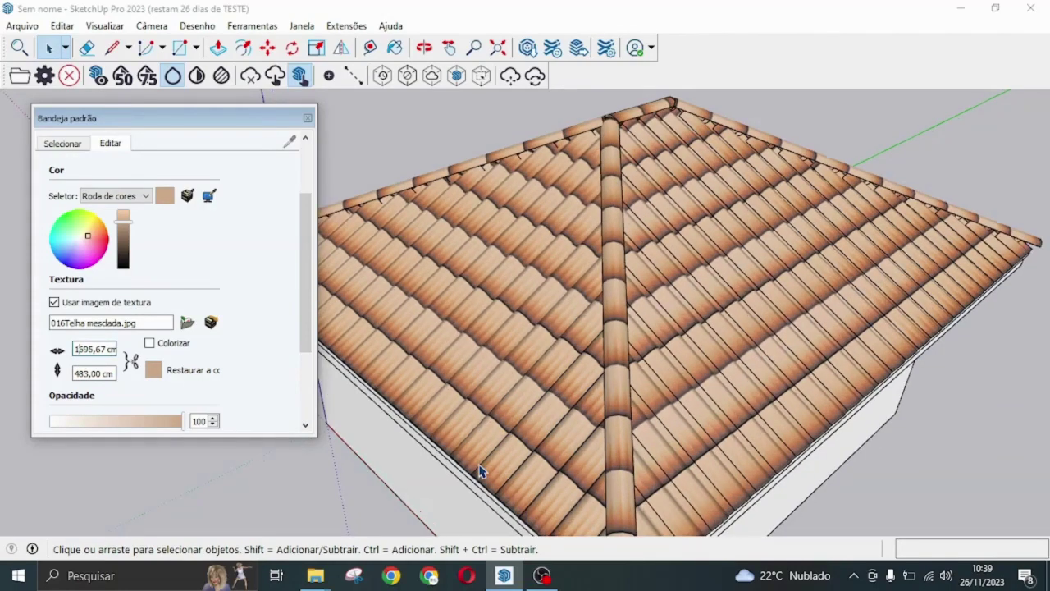
{"action": "scroll", "coordinate": [482, 464], "scroll_direction": "down", "scroll_amount": 2}
{"action": "left_click_drag", "start_coordinate": [80, 350], "coordinate": [74, 351]}
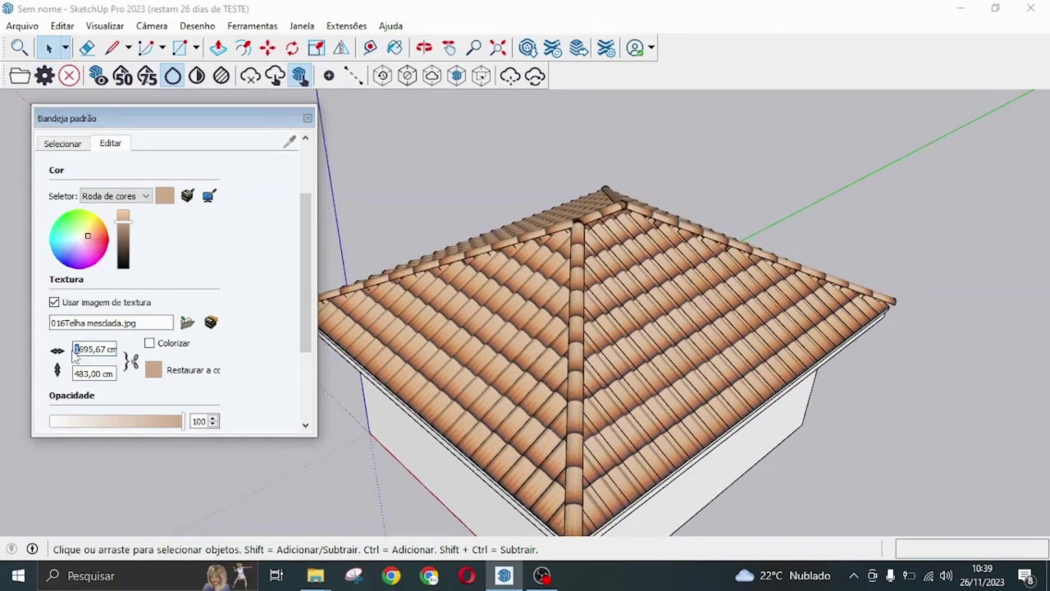
{"action": "scroll", "coordinate": [397, 418], "scroll_direction": "up", "scroll_amount": 2}
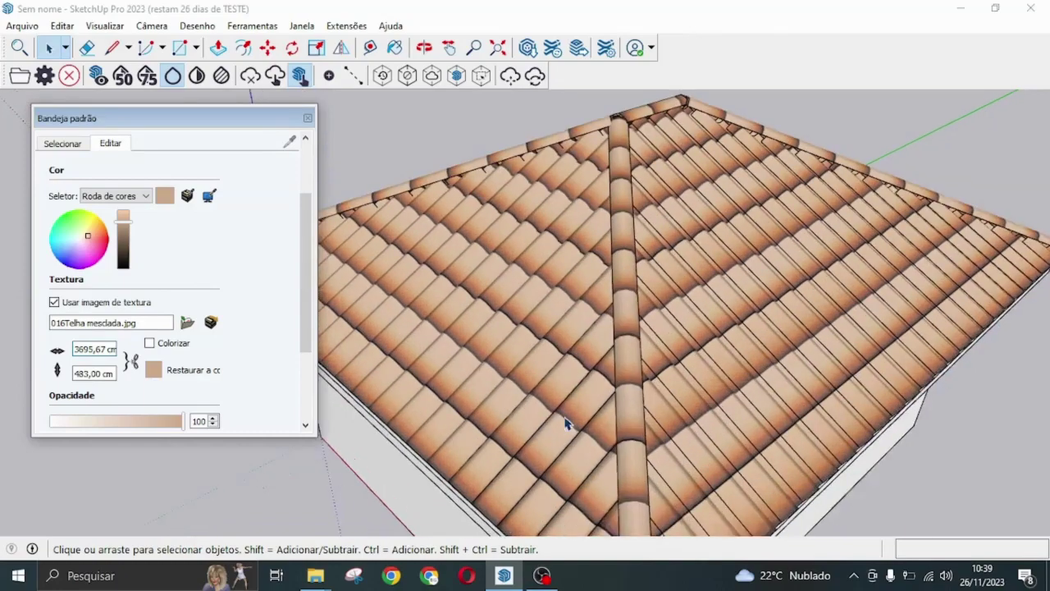
{"action": "scroll", "coordinate": [566, 421], "scroll_direction": "up", "scroll_amount": 2}
{"action": "left_click", "coordinate": [426, 49]}
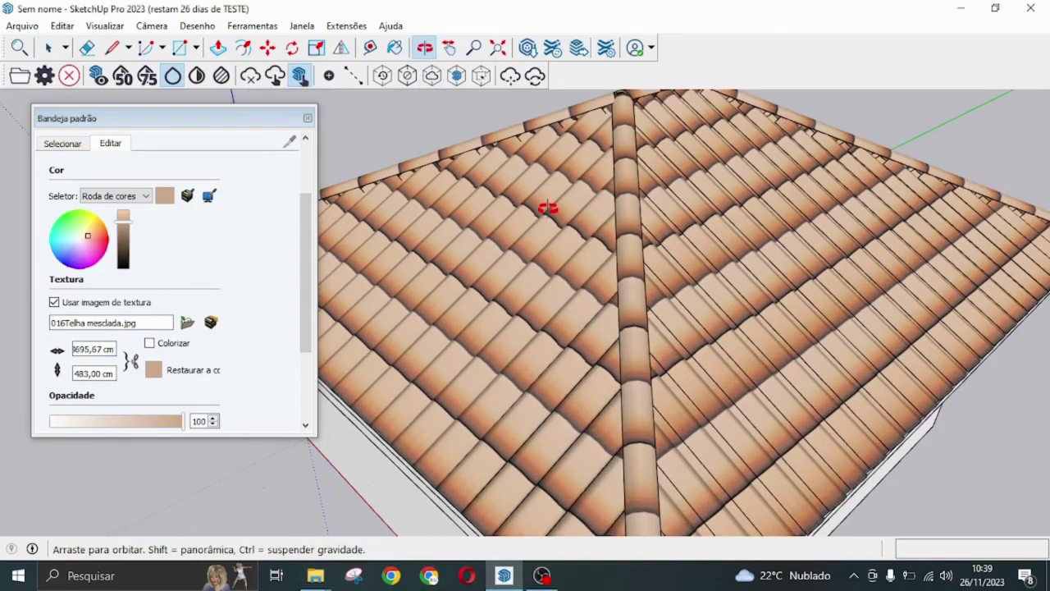
{"action": "mouse_move", "coordinate": [547, 206]}
{"action": "left_mouse_down"}
{"action": "mouse_move", "coordinate": [539, 270]}
{"action": "mouse_move", "coordinate": [558, 343]}
{"action": "left_mouse_up"}
{"action": "left_click_drag", "start_coordinate": [719, 343], "coordinate": [348, 351]}
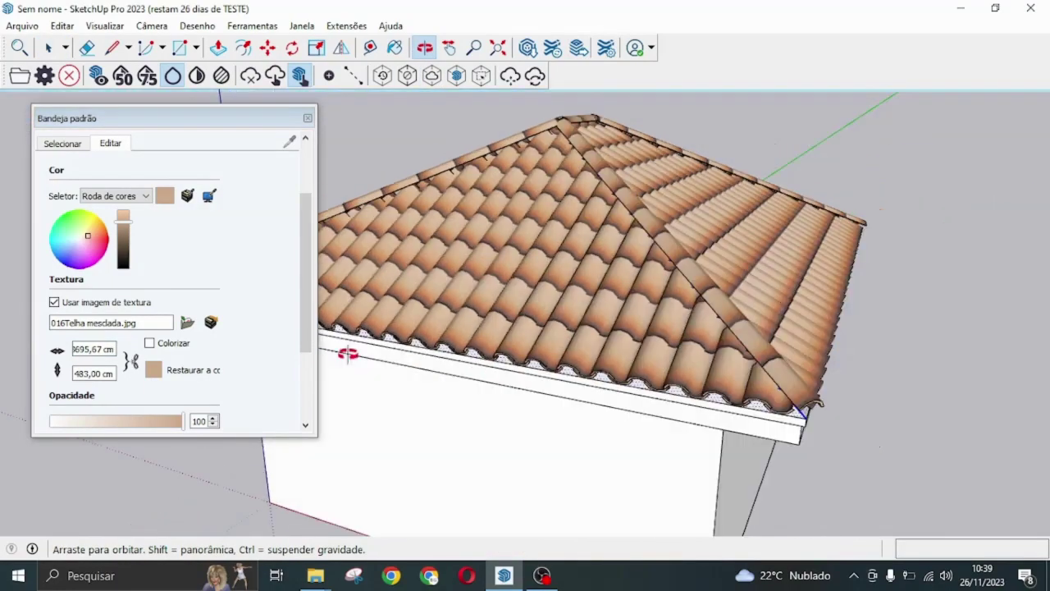
{"action": "left_click", "coordinate": [79, 351]}
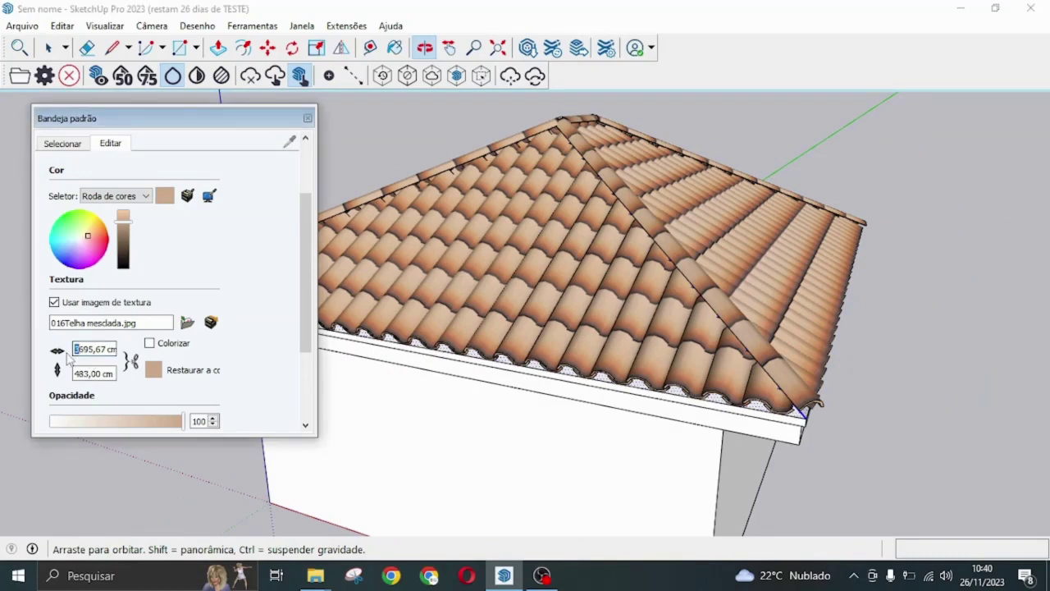
{"action": "scroll", "coordinate": [607, 338], "scroll_direction": "up", "scroll_amount": 2}
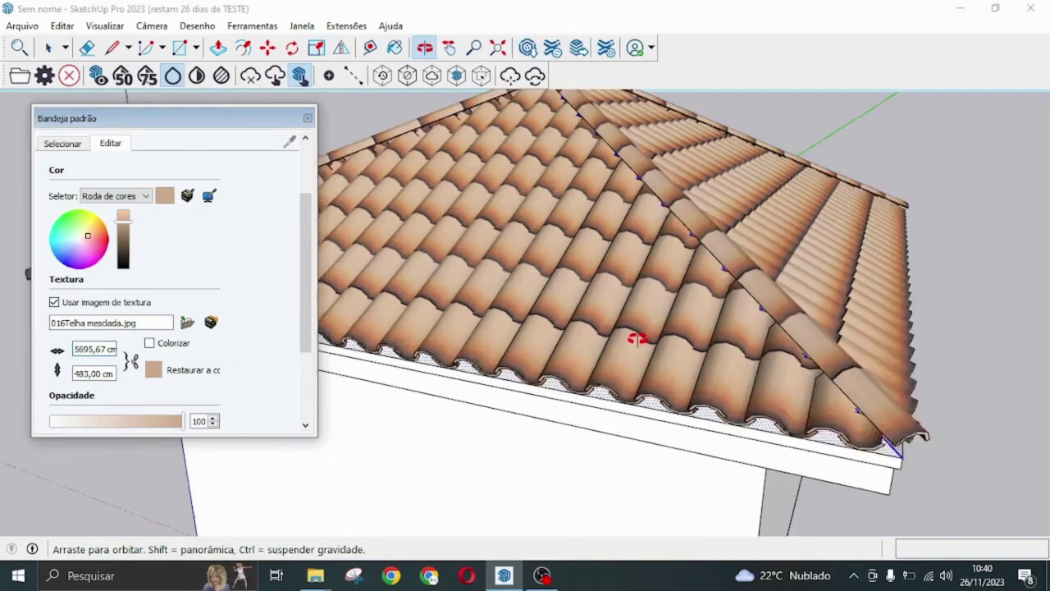
{"action": "scroll", "coordinate": [624, 337], "scroll_direction": "up", "scroll_amount": 2}
{"action": "scroll", "coordinate": [591, 331], "scroll_direction": "up", "scroll_amount": 2}
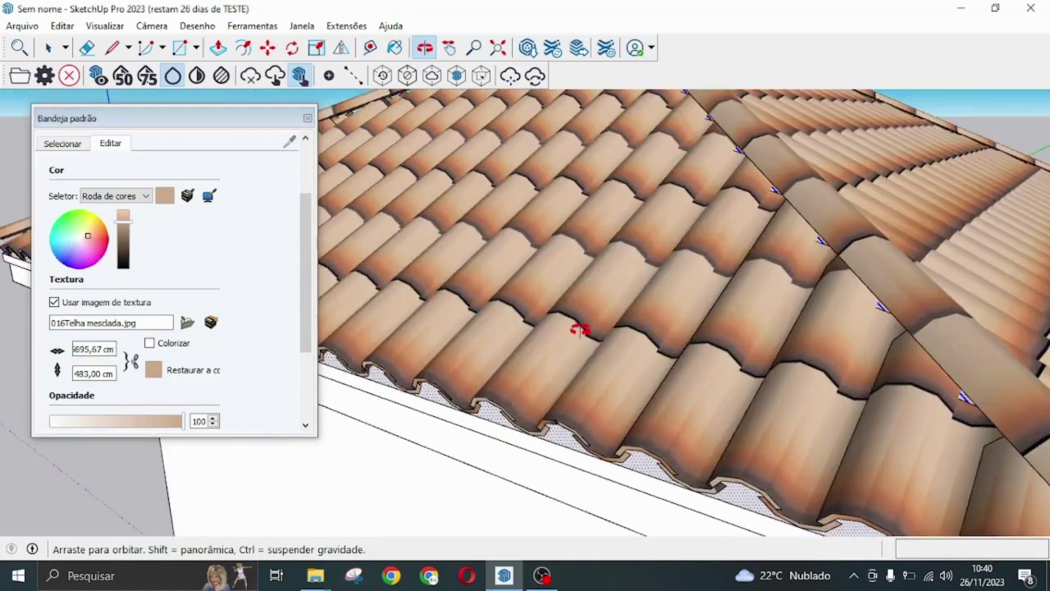
{"action": "left_click", "coordinate": [93, 374]}
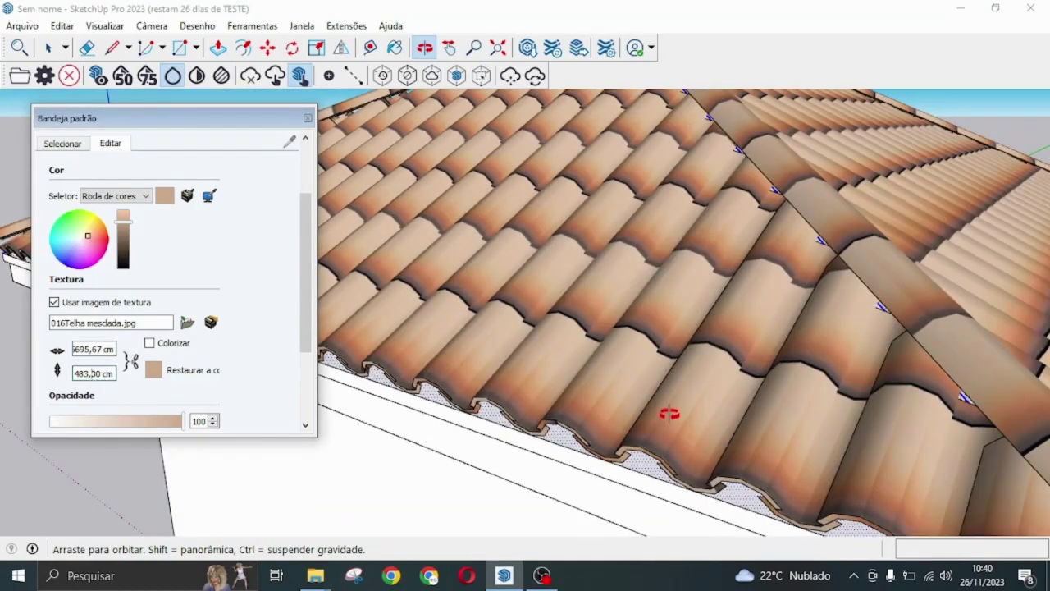
{"action": "scroll", "coordinate": [673, 411], "scroll_direction": "down", "scroll_amount": 2}
{"action": "scroll", "coordinate": [682, 382], "scroll_direction": "down", "scroll_amount": 3}
{"action": "scroll", "coordinate": [669, 367], "scroll_direction": "down", "scroll_amount": 2}
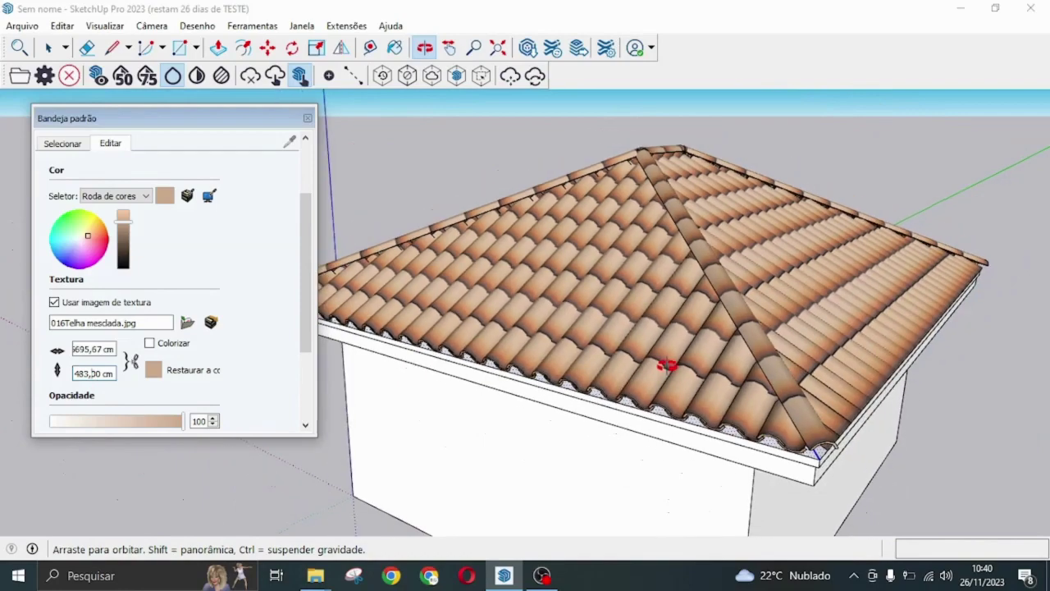
{"action": "left_click_drag", "start_coordinate": [881, 323], "coordinate": [977, 333]}
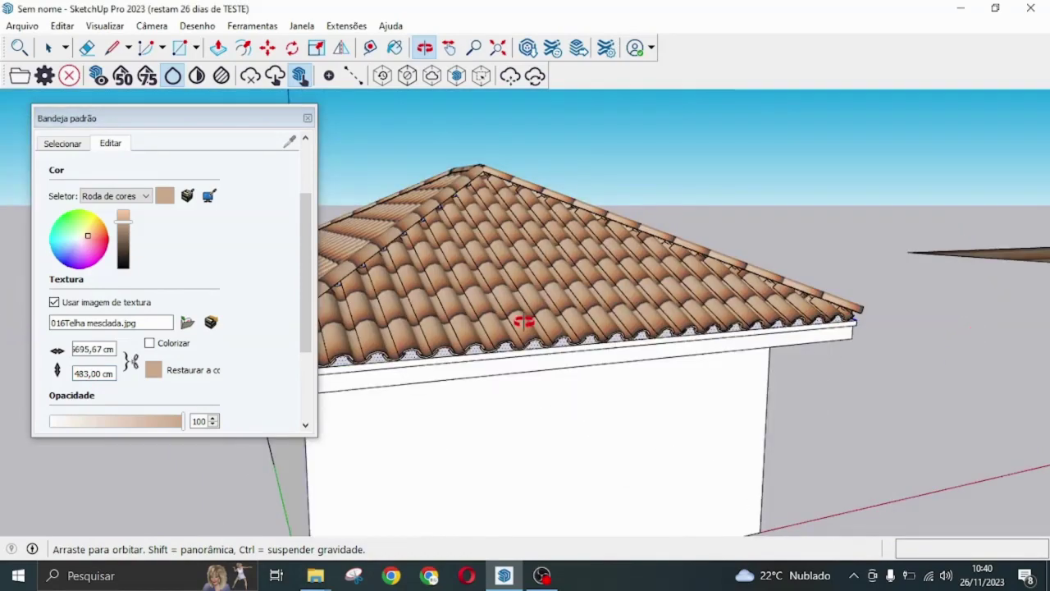
{"action": "left_click_drag", "start_coordinate": [516, 316], "coordinate": [563, 399]}
{"action": "scroll", "coordinate": [578, 365], "scroll_direction": "down", "scroll_amount": 2}
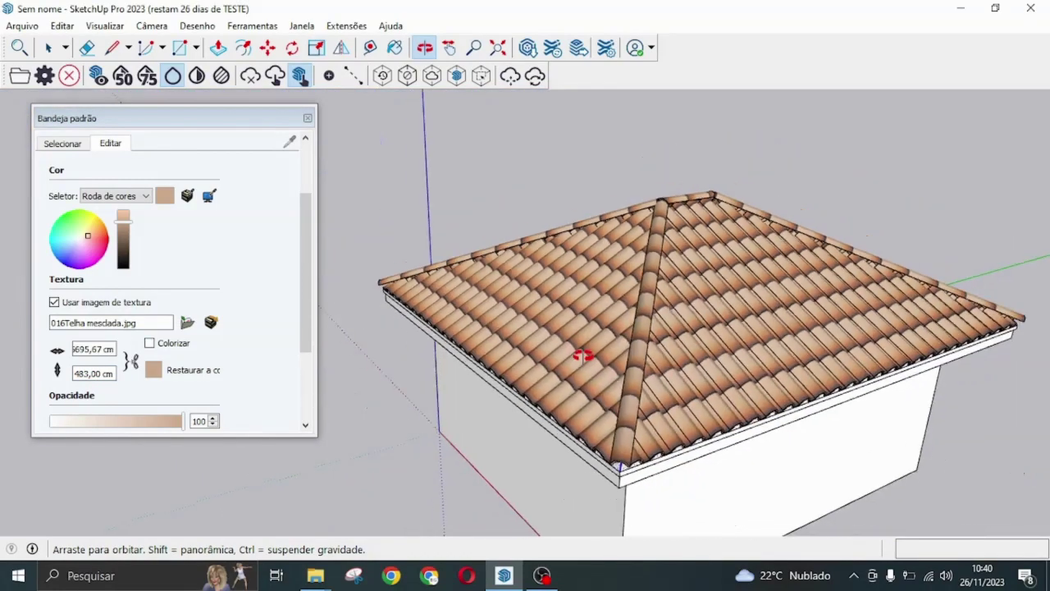
{"action": "scroll", "coordinate": [582, 353], "scroll_direction": "down", "scroll_amount": 1}
{"action": "left_click_drag", "start_coordinate": [583, 353], "coordinate": [599, 295]}
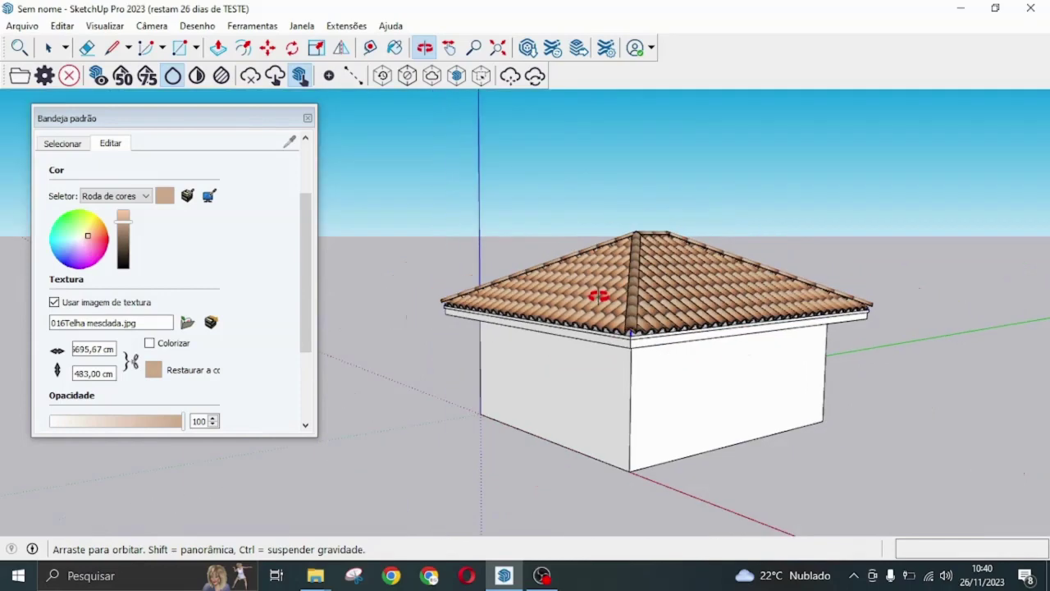
{"action": "left_click_drag", "start_coordinate": [605, 255], "coordinate": [614, 300]}
{"action": "scroll", "coordinate": [704, 309], "scroll_direction": "up", "scroll_amount": 1}
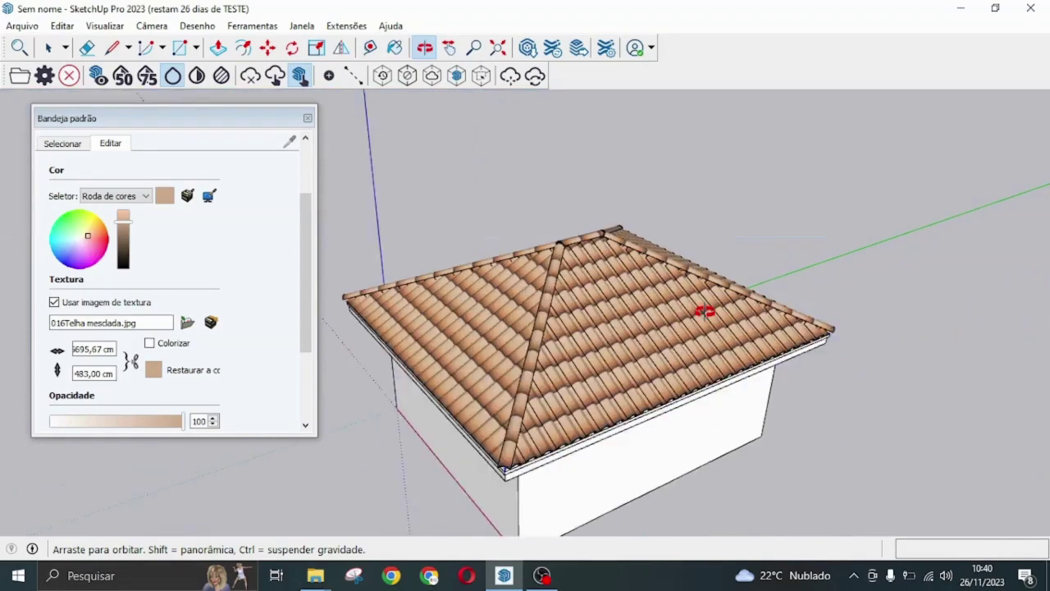
{"action": "scroll", "coordinate": [723, 317], "scroll_direction": "up", "scroll_amount": 1}
{"action": "scroll", "coordinate": [723, 317], "scroll_direction": "down", "scroll_amount": 2}
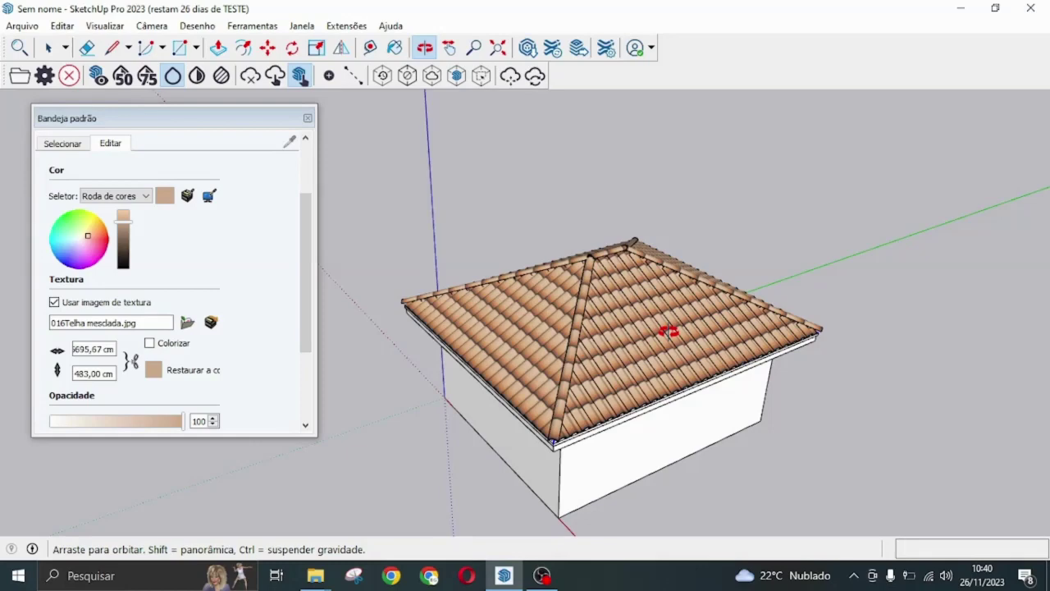
{"action": "mouse_move", "coordinate": [665, 323]}
{"action": "left_mouse_down"}
{"action": "mouse_move", "coordinate": [746, 300]}
{"action": "mouse_move", "coordinate": [742, 322]}
{"action": "left_mouse_up"}
{"action": "left_click", "coordinate": [327, 580]}
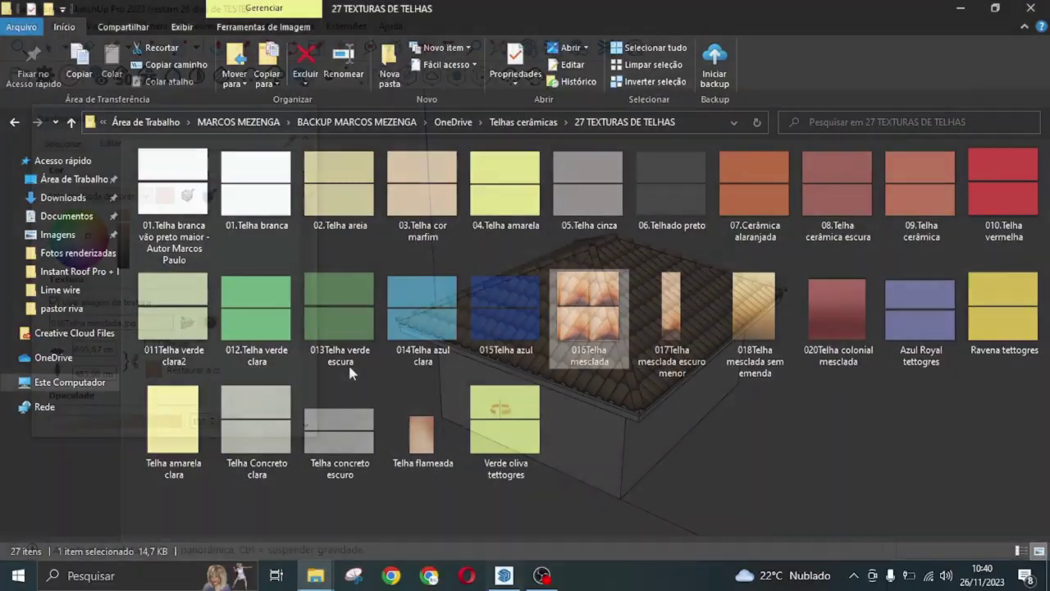
{"action": "left_click", "coordinate": [500, 408]}
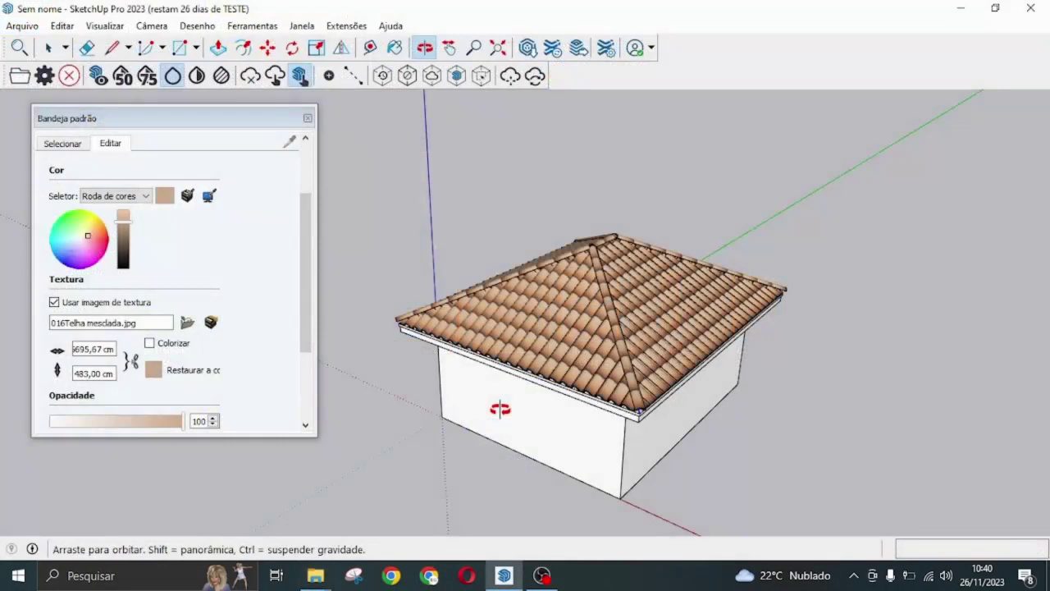